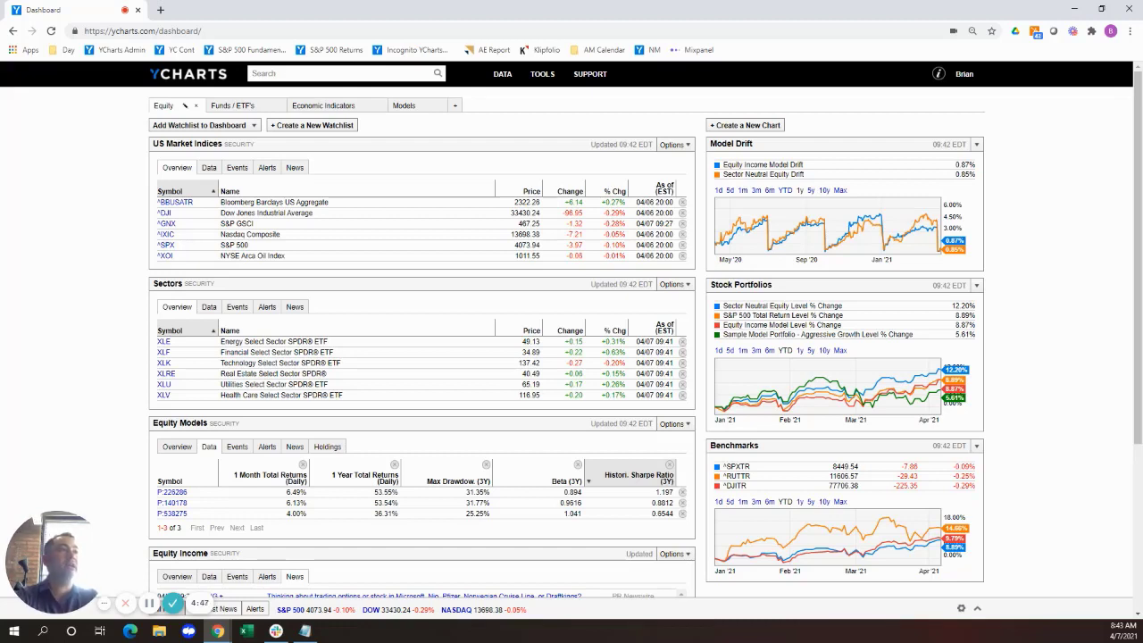
Open the YCharts Blog and go to the article "Monthly Market Wrap: March 2021".
{"action": "mouse_move", "coordinate": [589, 77]}
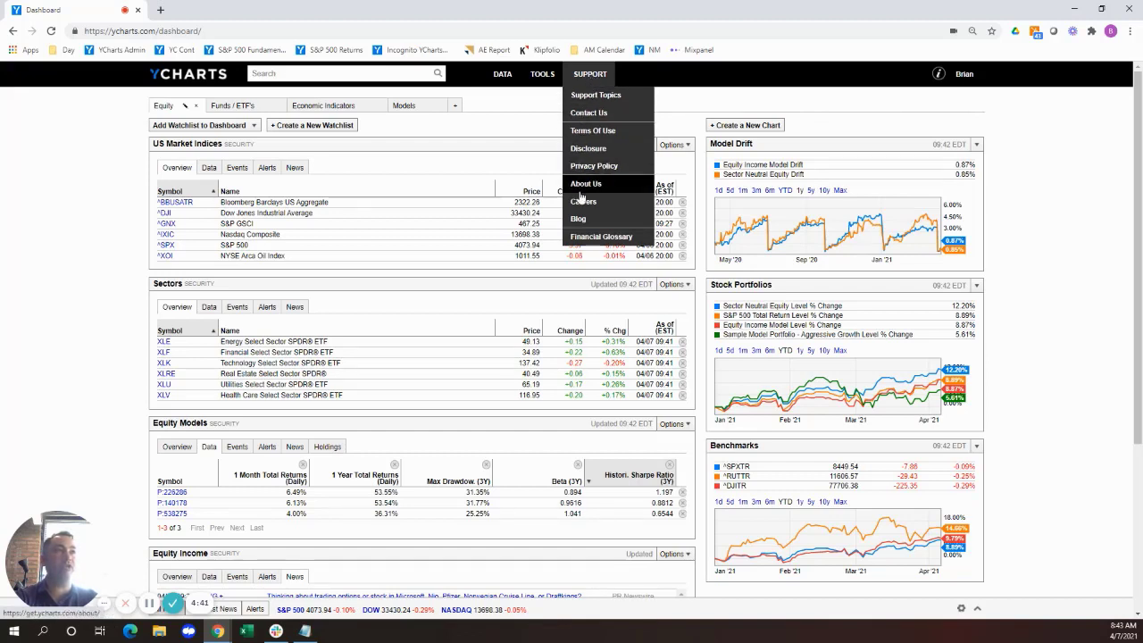
{"action": "left_click", "coordinate": [582, 220]}
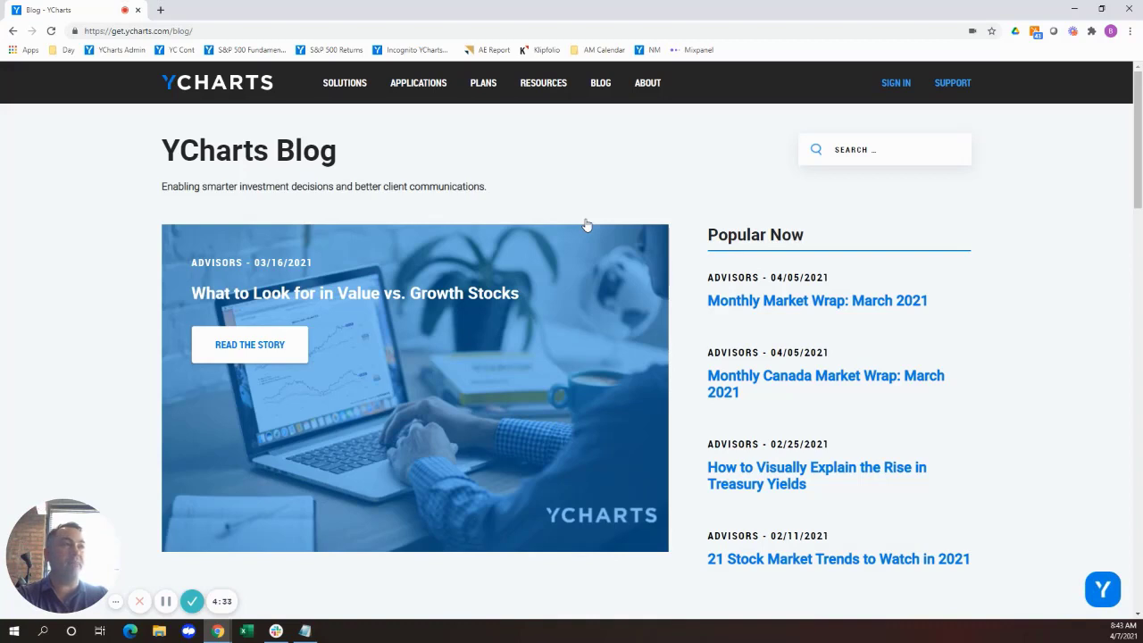
{"action": "left_click", "coordinate": [722, 302]}
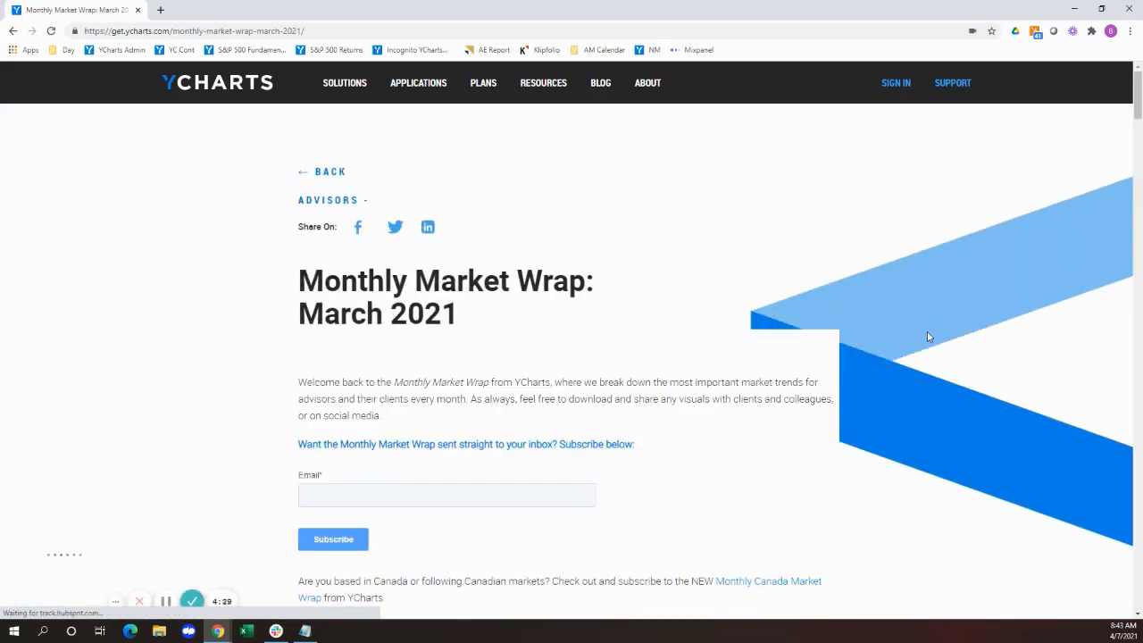
Find the article's "Off the YCharts! Changing of the Guard" value versus growth visual and open it for modification in YCharts.
{"action": "scroll", "coordinate": [938, 348], "scroll_direction": "down", "scroll_amount": 2}
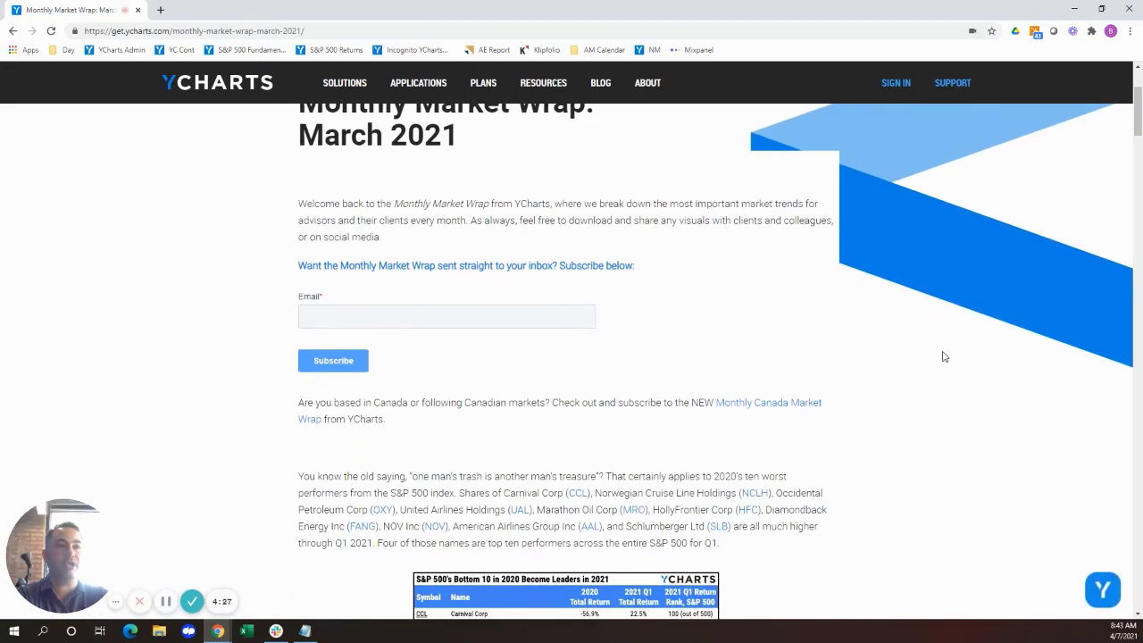
{"action": "scroll", "coordinate": [944, 356], "scroll_direction": "down", "scroll_amount": 5}
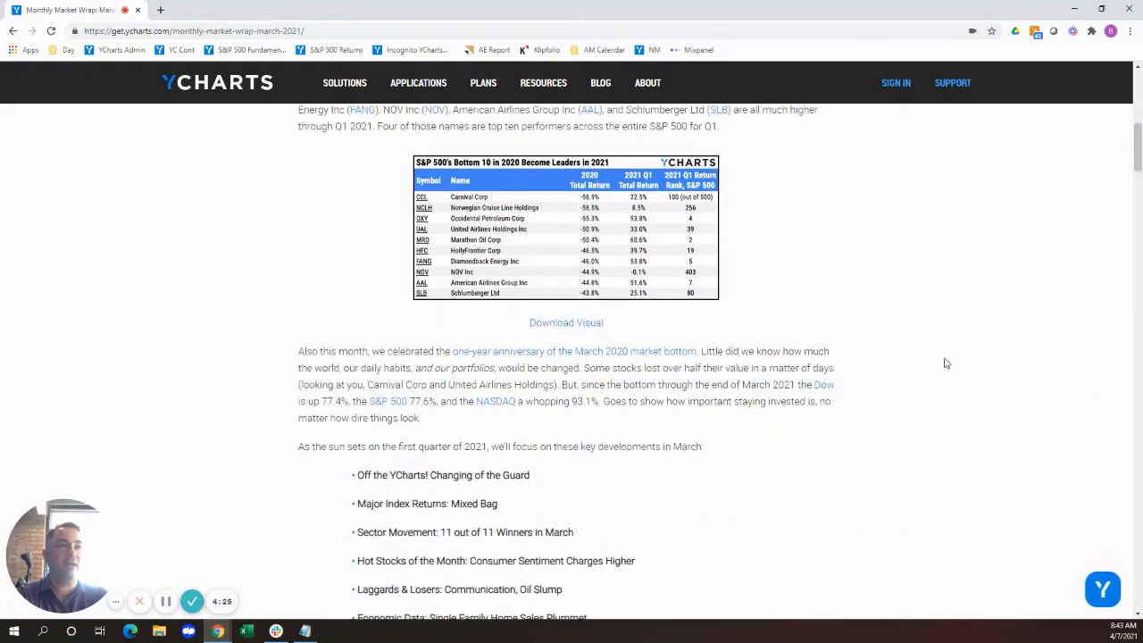
{"action": "scroll", "coordinate": [947, 364], "scroll_direction": "down", "scroll_amount": 6}
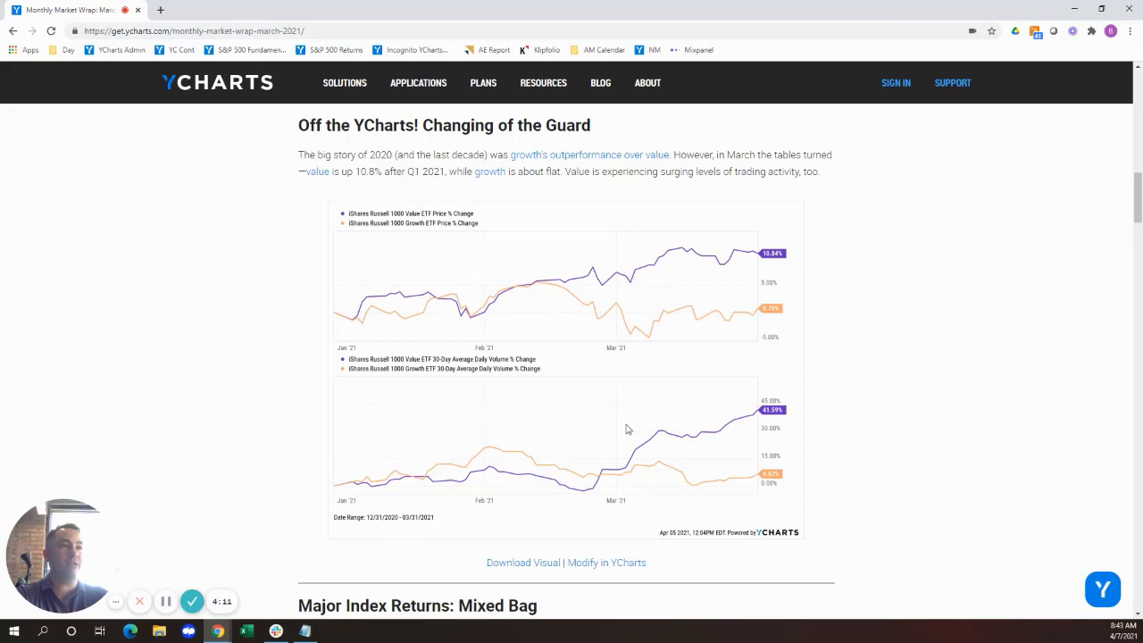
{"action": "left_click", "coordinate": [620, 563]}
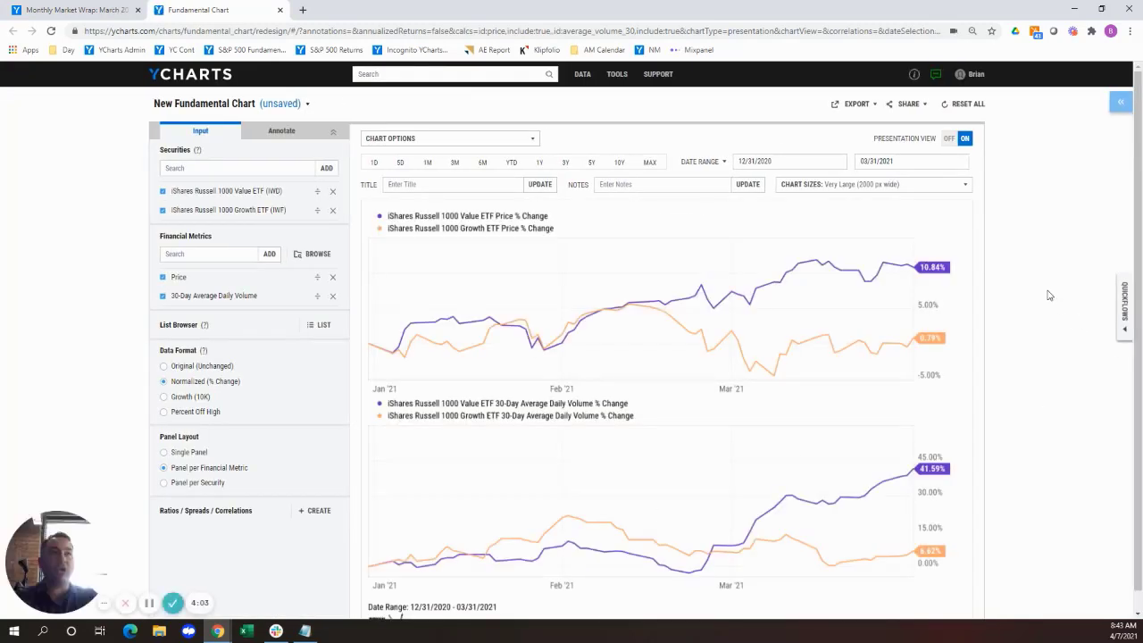
Turn off the chart's presentation view and view the value and growth ETFs over 3Y and then YTD.
{"action": "left_click", "coordinate": [950, 139]}
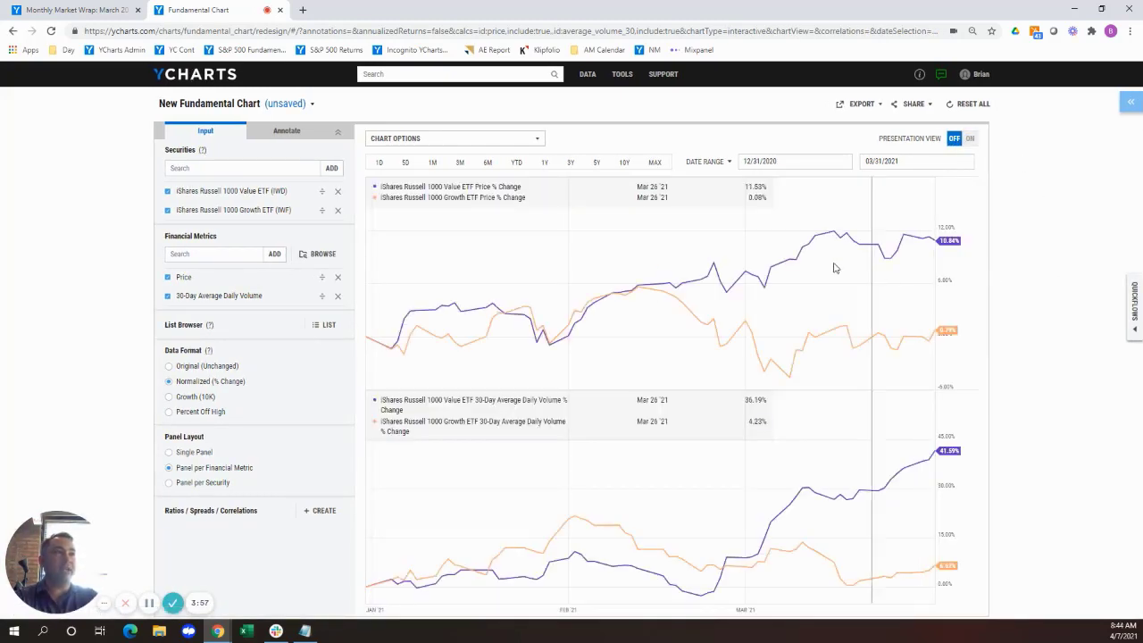
{"action": "left_click", "coordinate": [569, 163]}
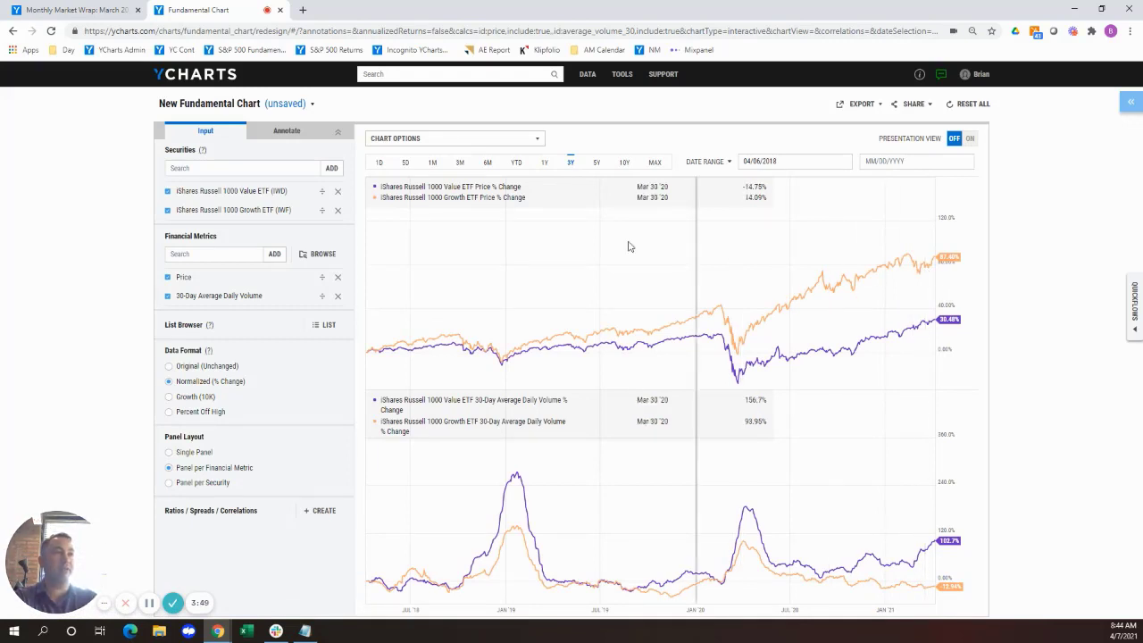
{"action": "left_click", "coordinate": [516, 165]}
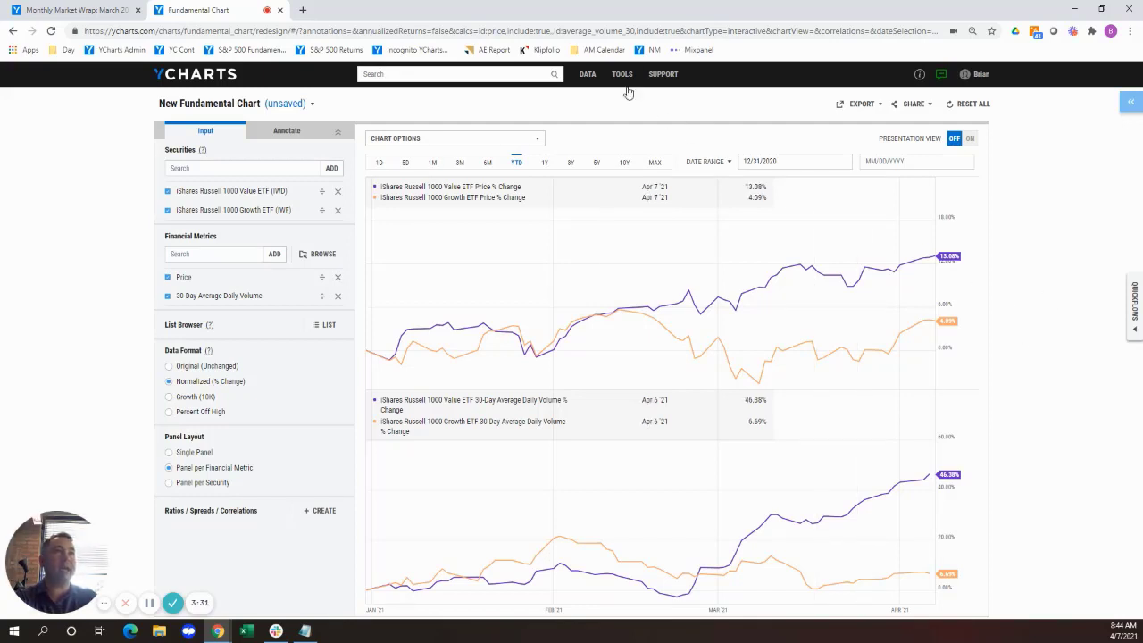
Open the Fund Screener and intersect its securities with the US Fund Categories list Large Value.
{"action": "mouse_move", "coordinate": [625, 81]}
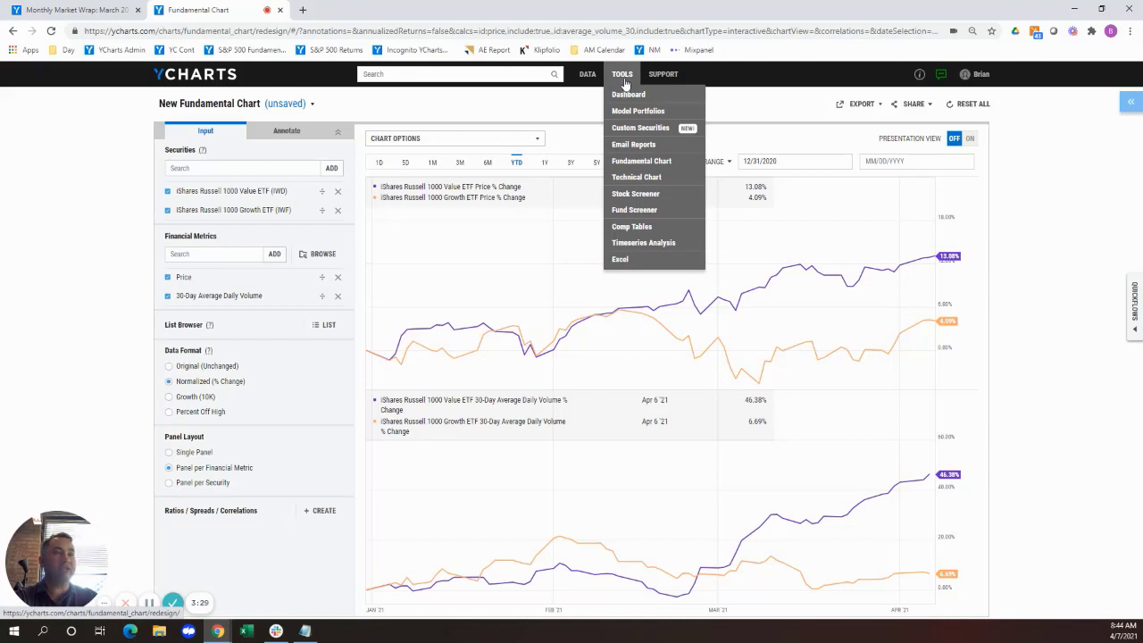
{"action": "left_click", "coordinate": [637, 213]}
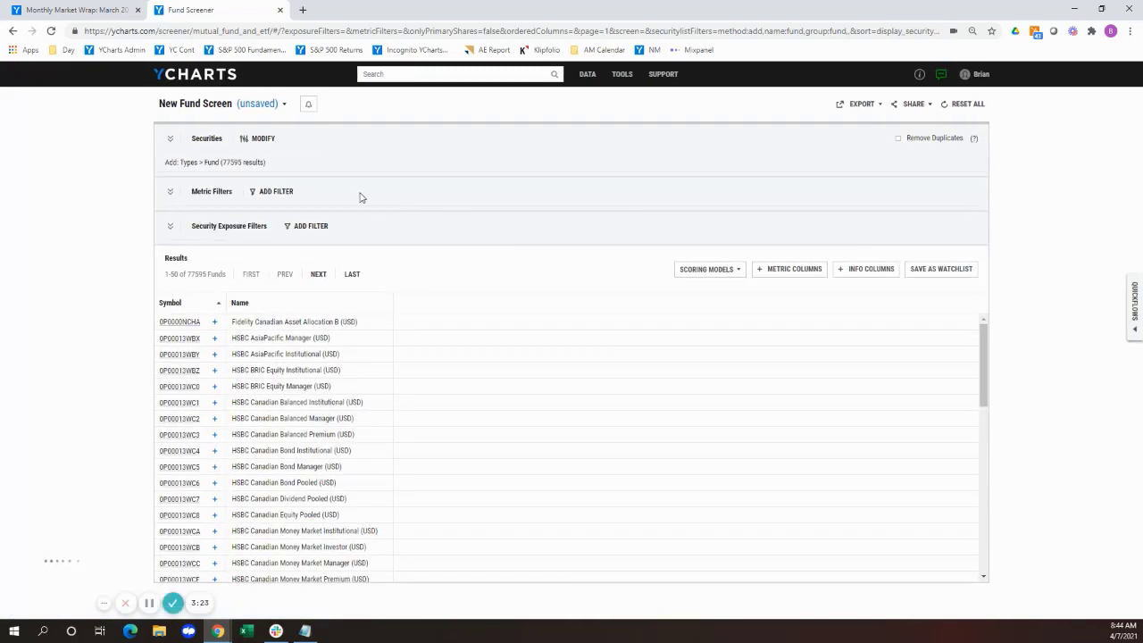
{"action": "left_click", "coordinate": [260, 145]}
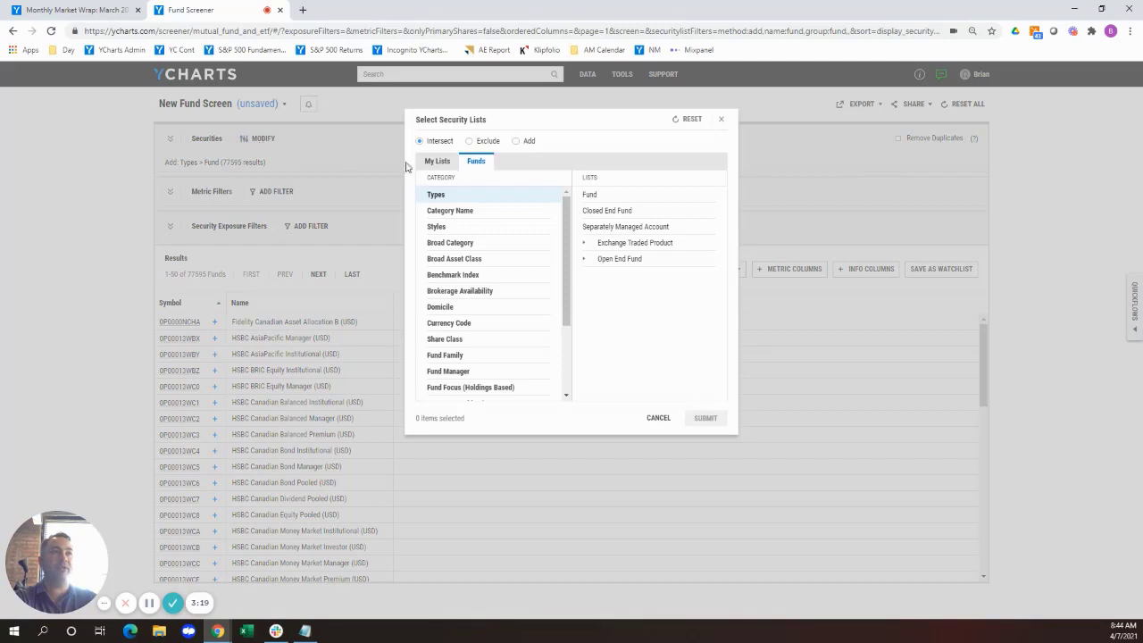
{"action": "left_click", "coordinate": [471, 218]}
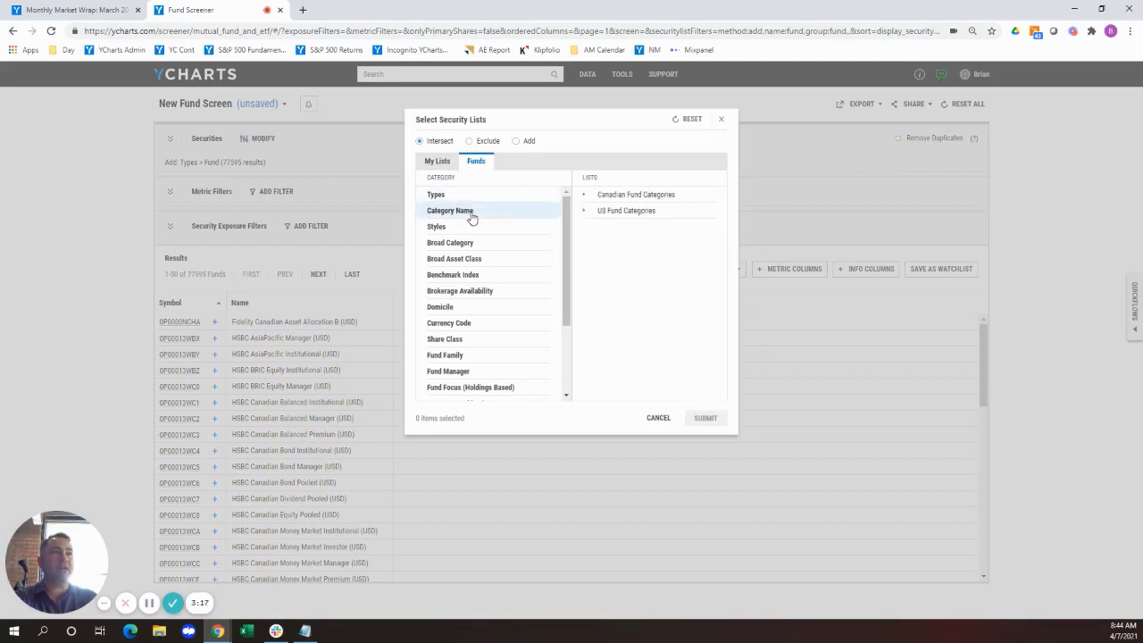
{"action": "left_click", "coordinate": [610, 214]}
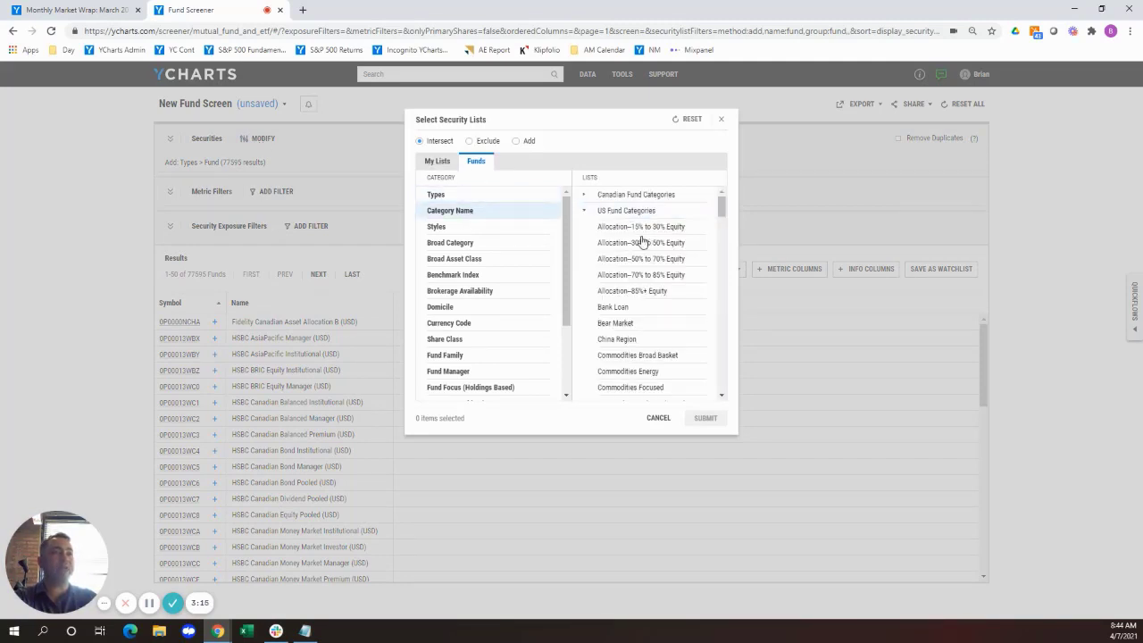
{"action": "scroll", "coordinate": [641, 241], "scroll_direction": "down", "scroll_amount": 10}
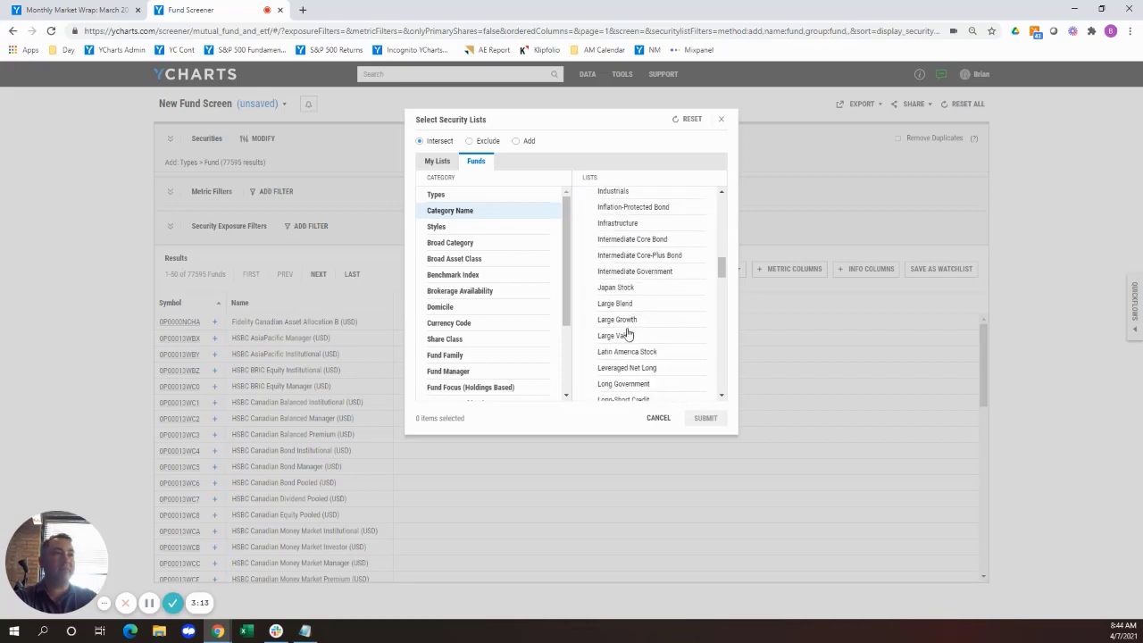
{"action": "left_click", "coordinate": [628, 335]}
{"action": "left_click", "coordinate": [704, 418]}
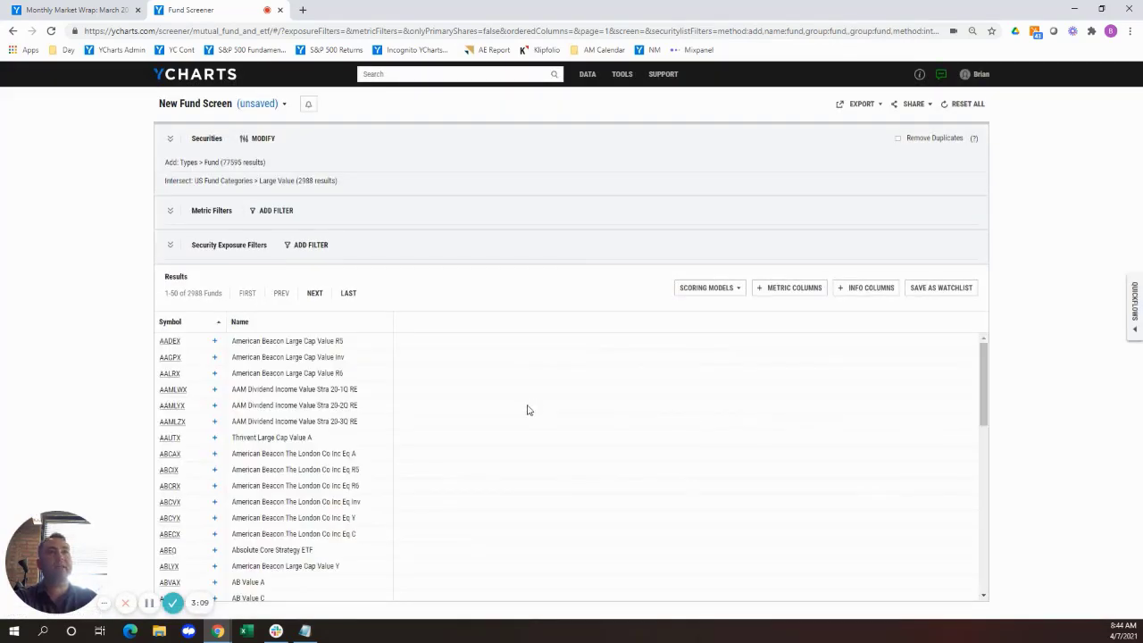
Narrow the screen's securities further by intersecting them with the Index Fund attribute.
{"action": "left_click", "coordinate": [262, 138]}
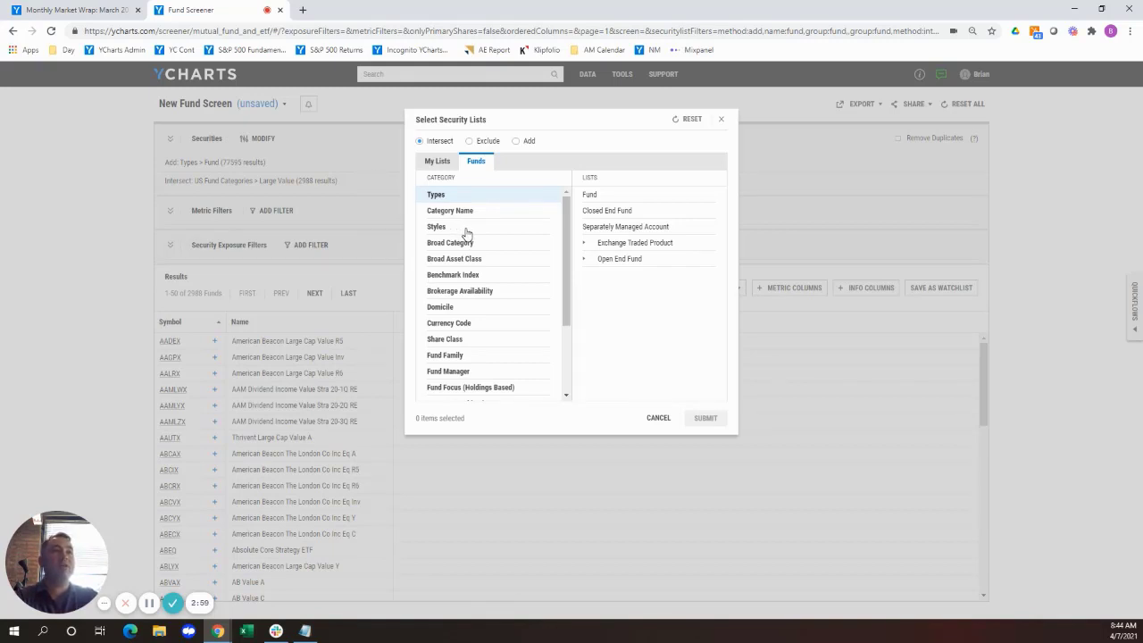
{"action": "scroll", "coordinate": [465, 233], "scroll_direction": "down", "scroll_amount": 1}
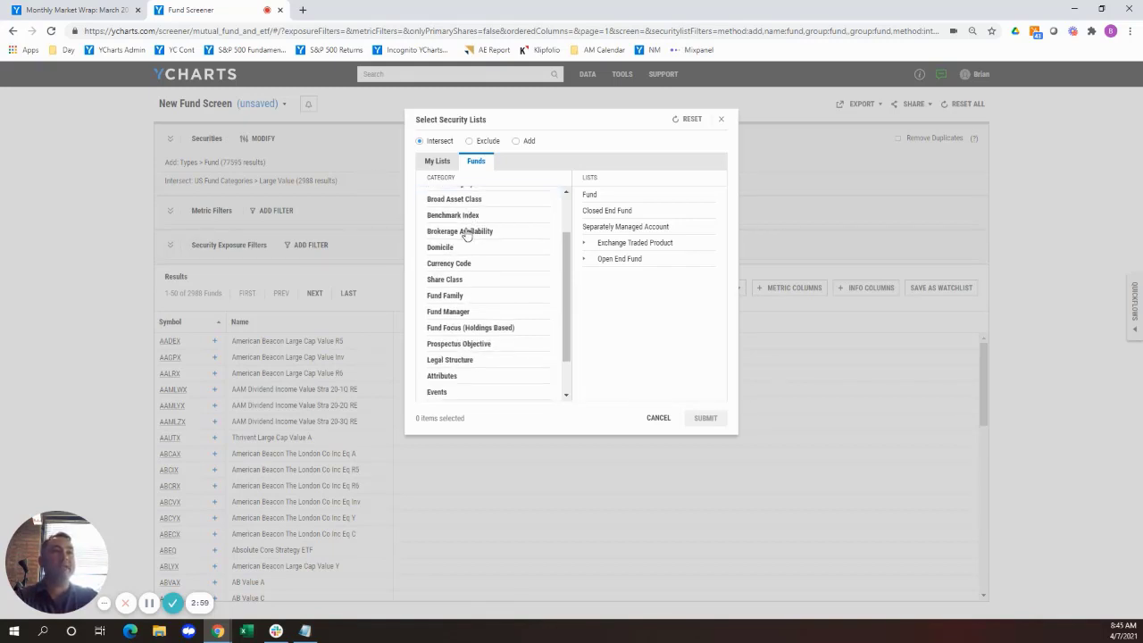
{"action": "left_click", "coordinate": [449, 379]}
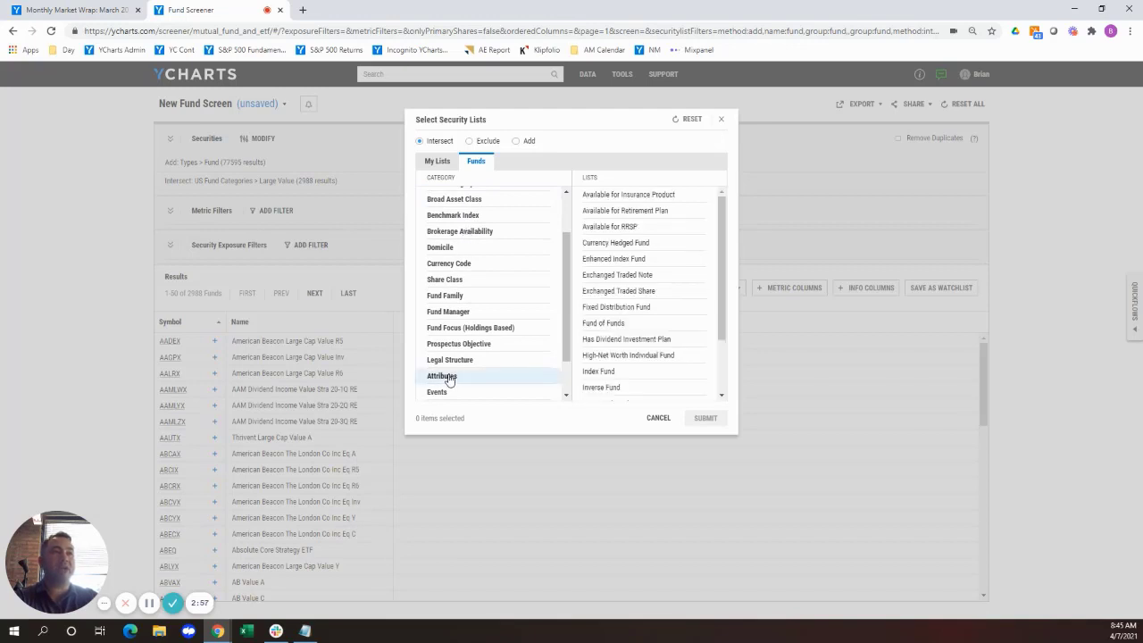
{"action": "left_click", "coordinate": [610, 375]}
{"action": "left_click", "coordinate": [703, 418]}
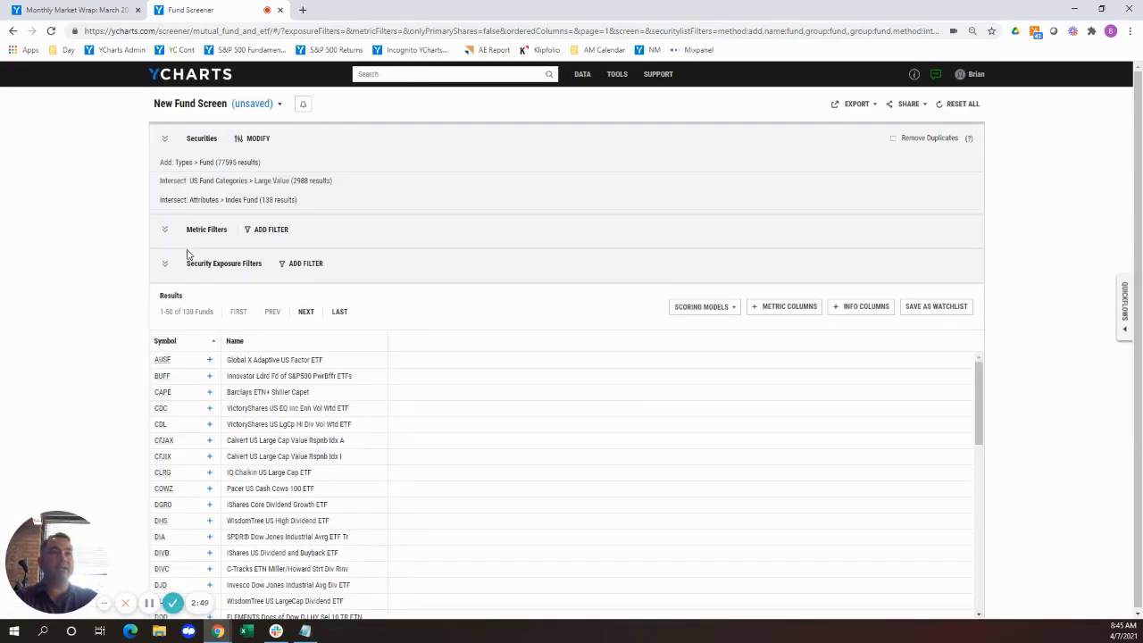
Add a rank metric filter for the top 5 funds by YTD Fund Share Class Flows, sequential, with higher value better.
{"action": "left_click", "coordinate": [268, 233]}
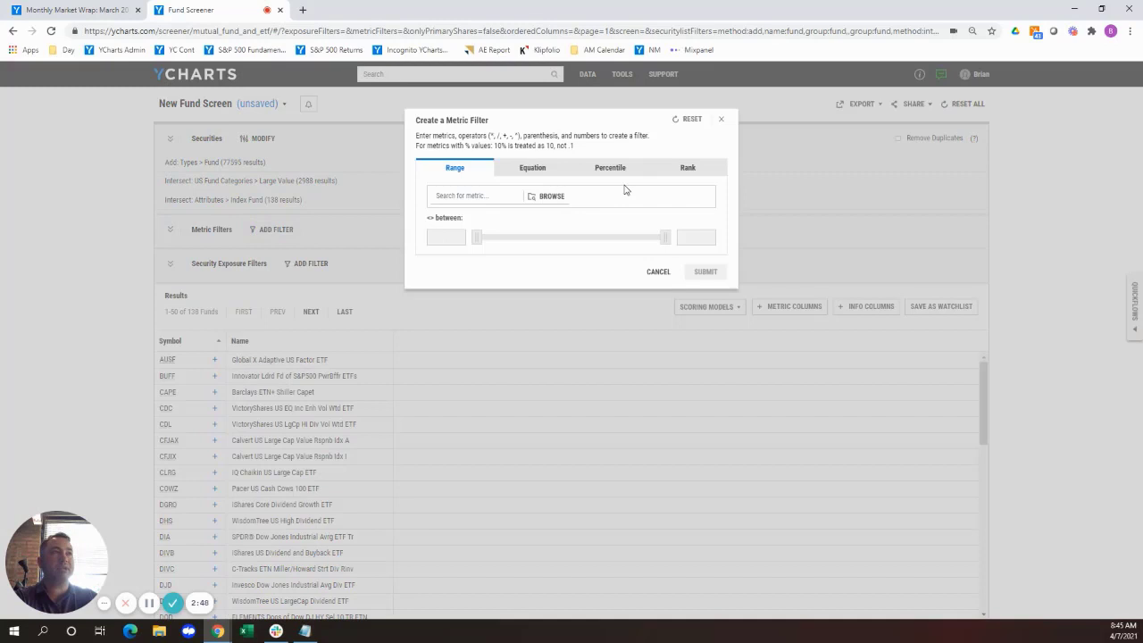
{"action": "left_click", "coordinate": [689, 168]}
{"action": "left_click", "coordinate": [491, 205]}
{"action": "type", "text": "y"}
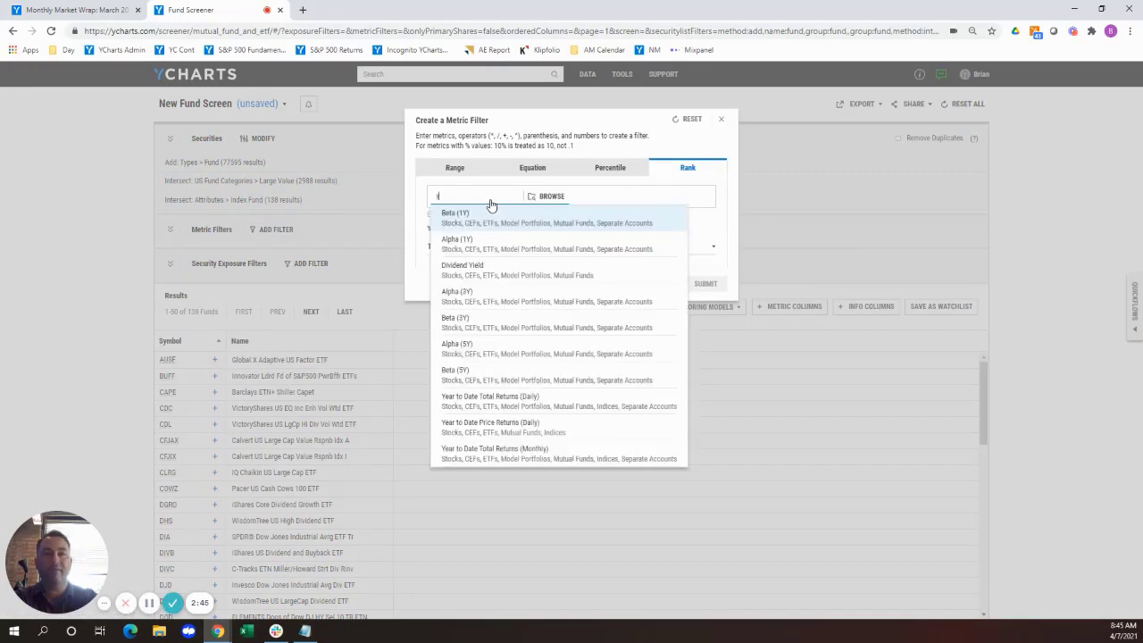
{"action": "type", "text": "td fund"}
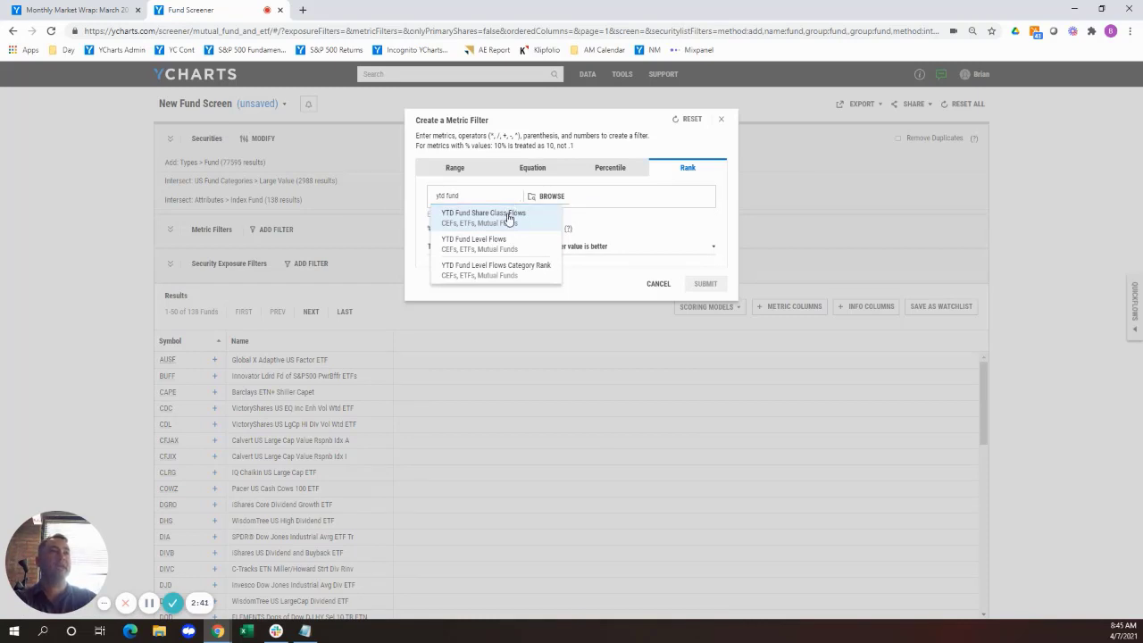
{"action": "left_click", "coordinate": [511, 214]}
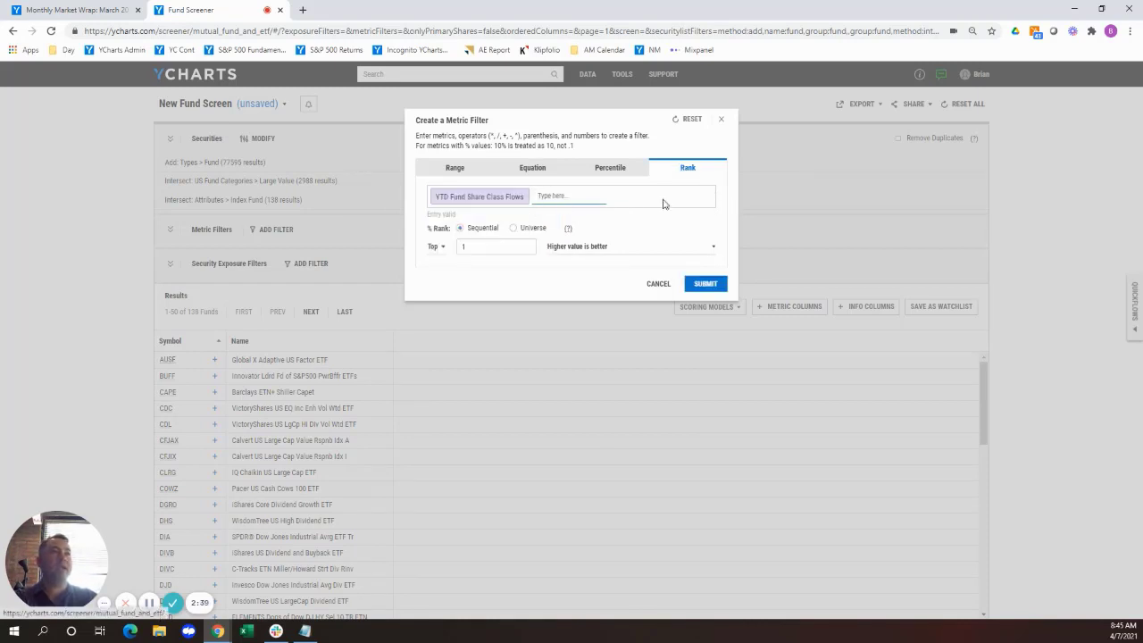
{"action": "double_click", "coordinate": [461, 249]}
{"action": "type", "text": "5"}
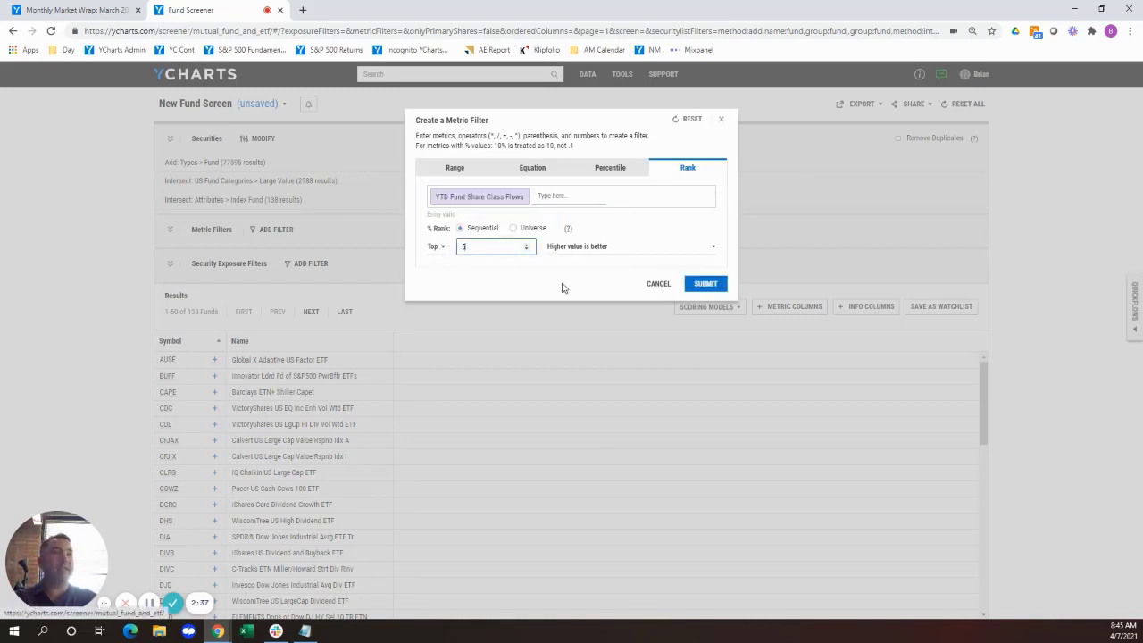
{"action": "left_click", "coordinate": [705, 285]}
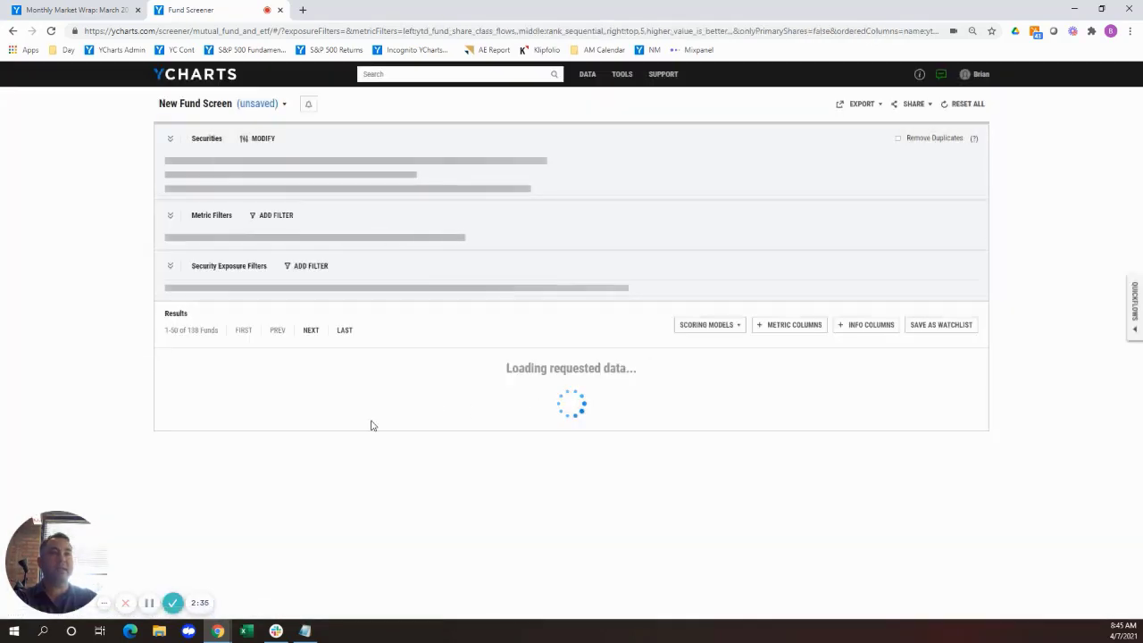
{"action": "left_click", "coordinate": [421, 406]}
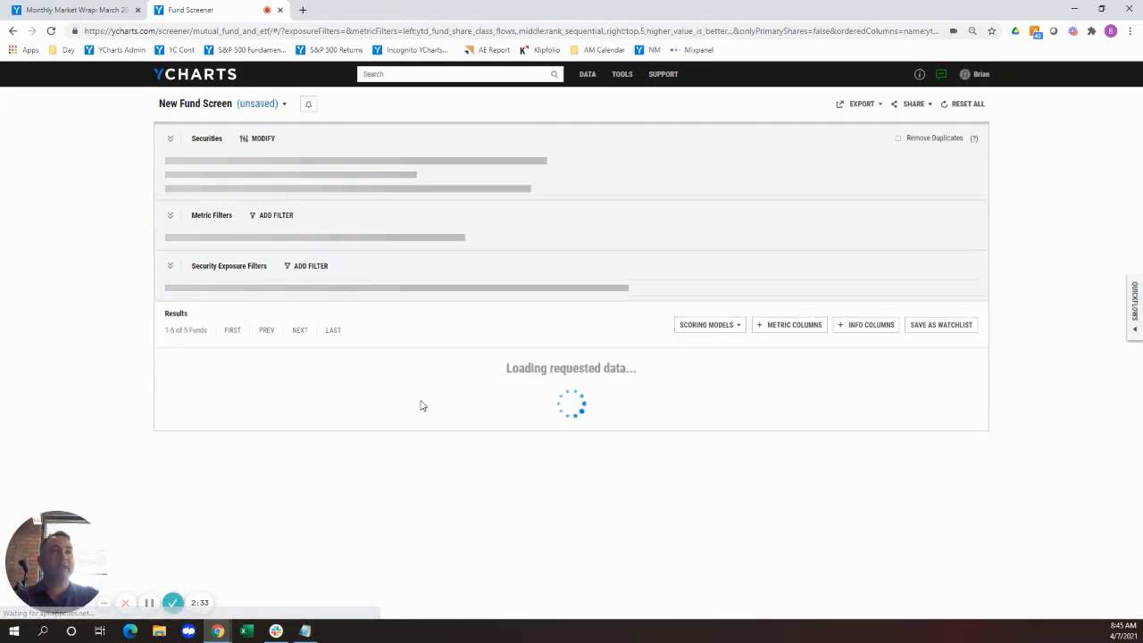
{"action": "left_click", "coordinate": [421, 406]}
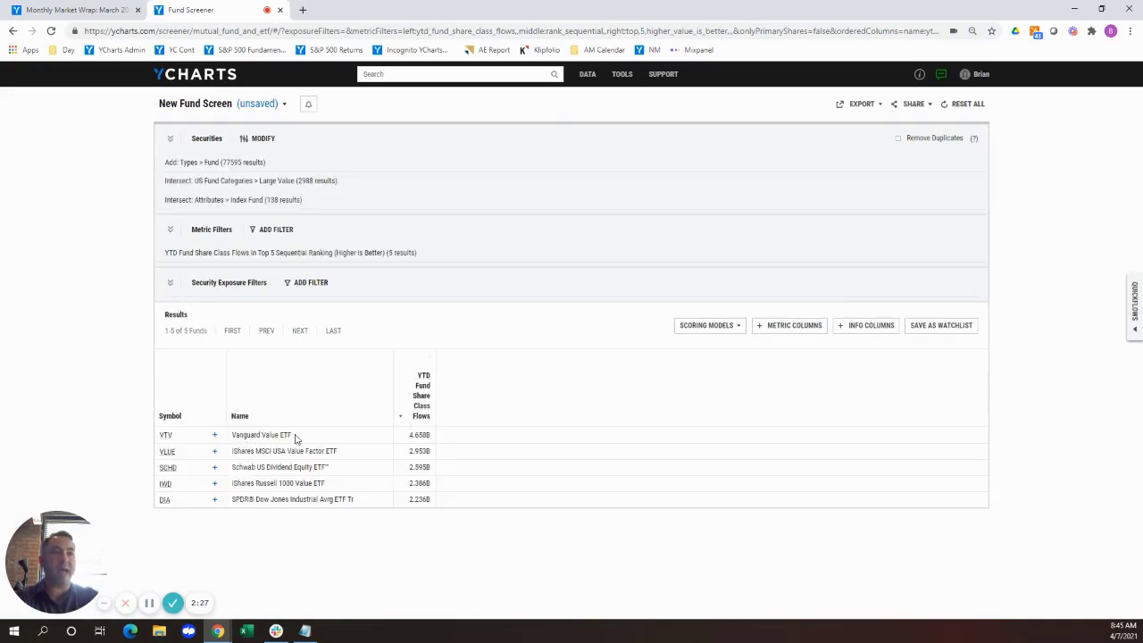
Open Vanguard Value ETF (VTV) from the screen results in a separate browser tab and show its holdings.
{"action": "right_click", "coordinate": [166, 436]}
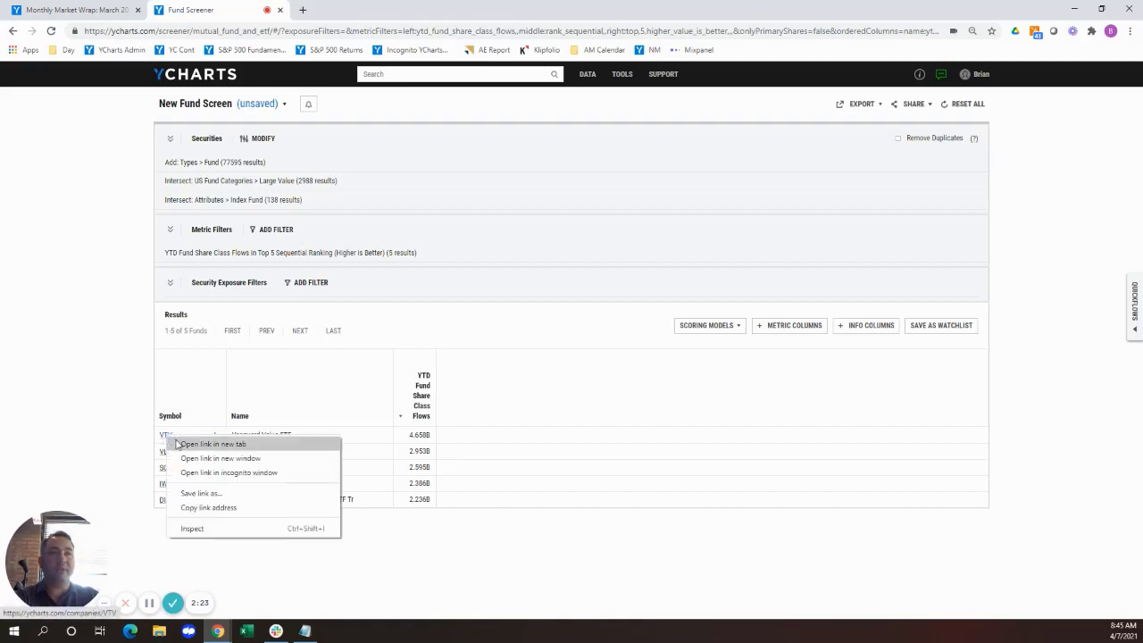
{"action": "left_click", "coordinate": [192, 443]}
{"action": "left_click", "coordinate": [380, 16]}
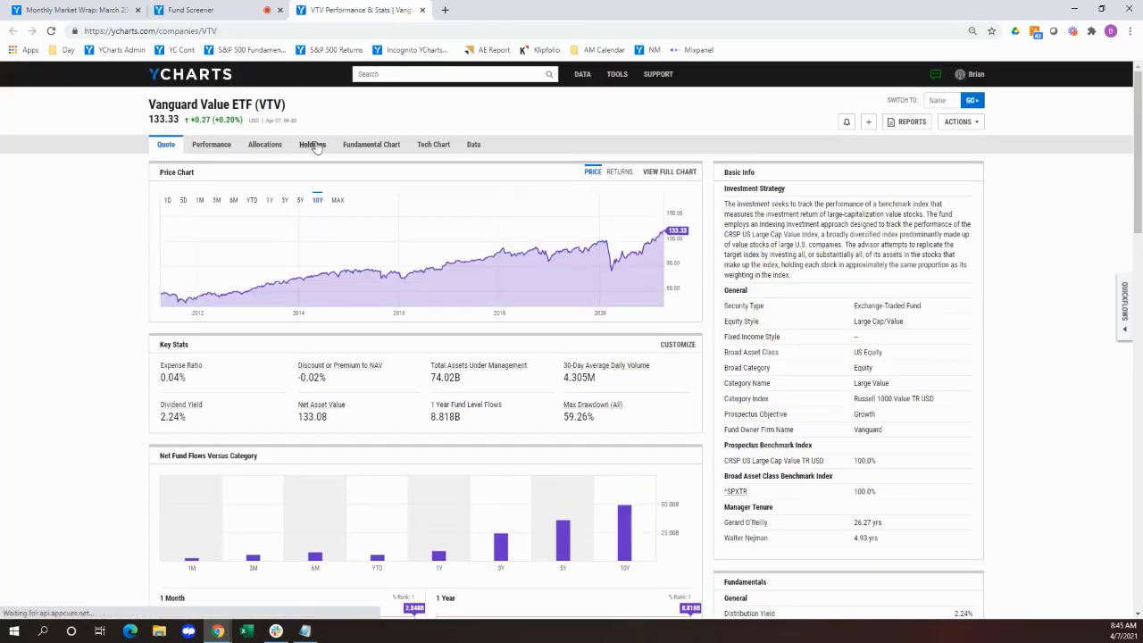
{"action": "left_click", "coordinate": [313, 145]}
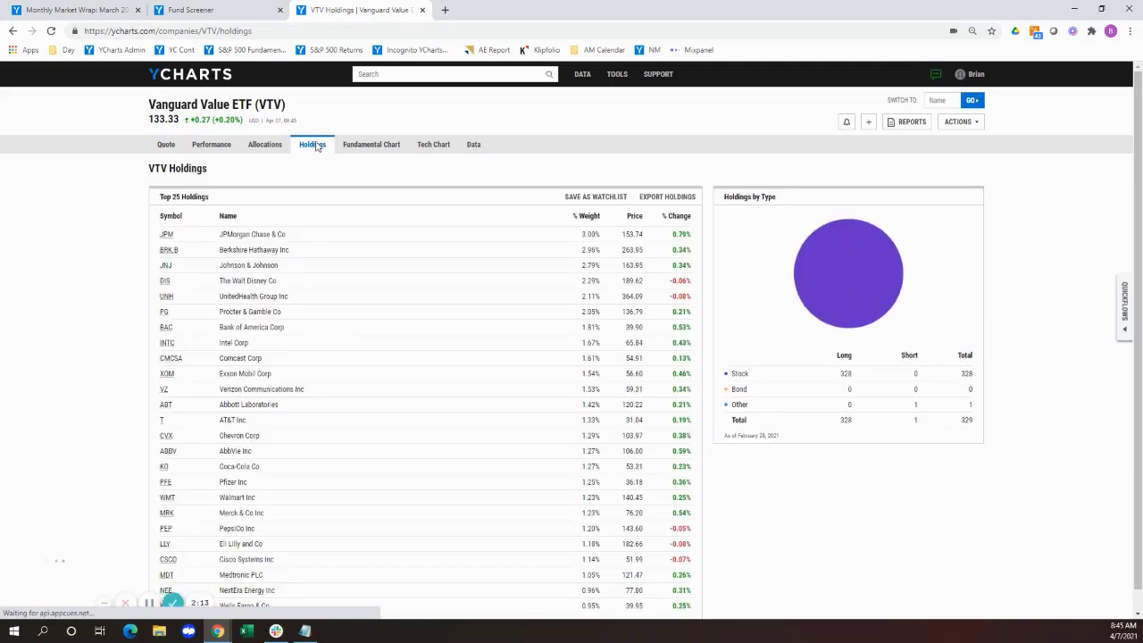
Save VTV's holdings as a watchlist and return to the Fund Screener.
{"action": "left_click", "coordinate": [585, 200]}
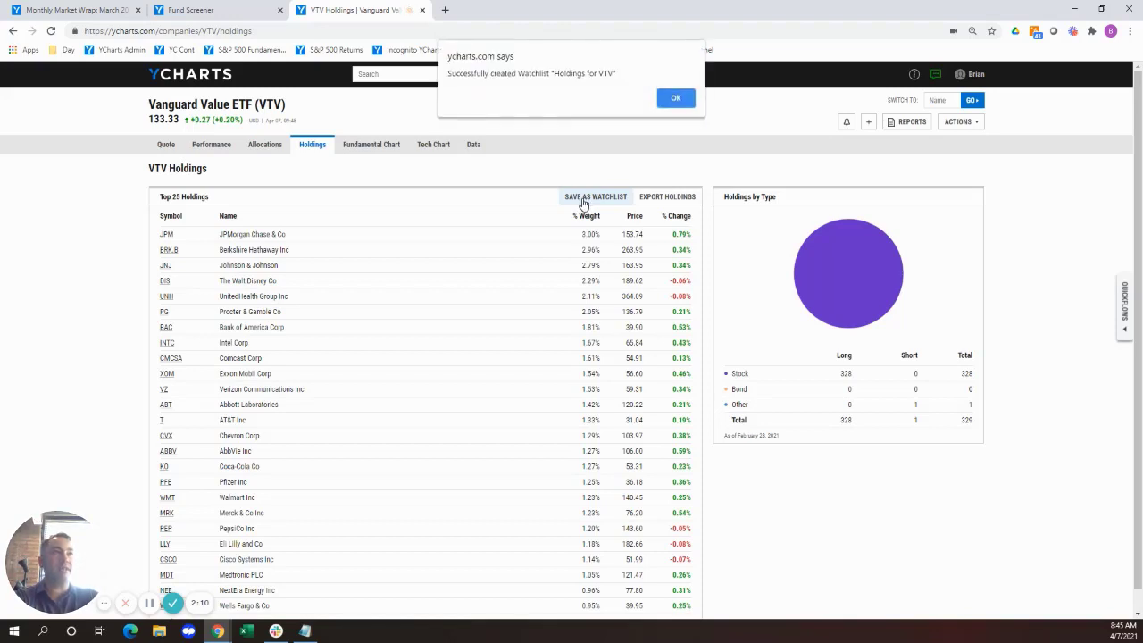
{"action": "left_click", "coordinate": [675, 98]}
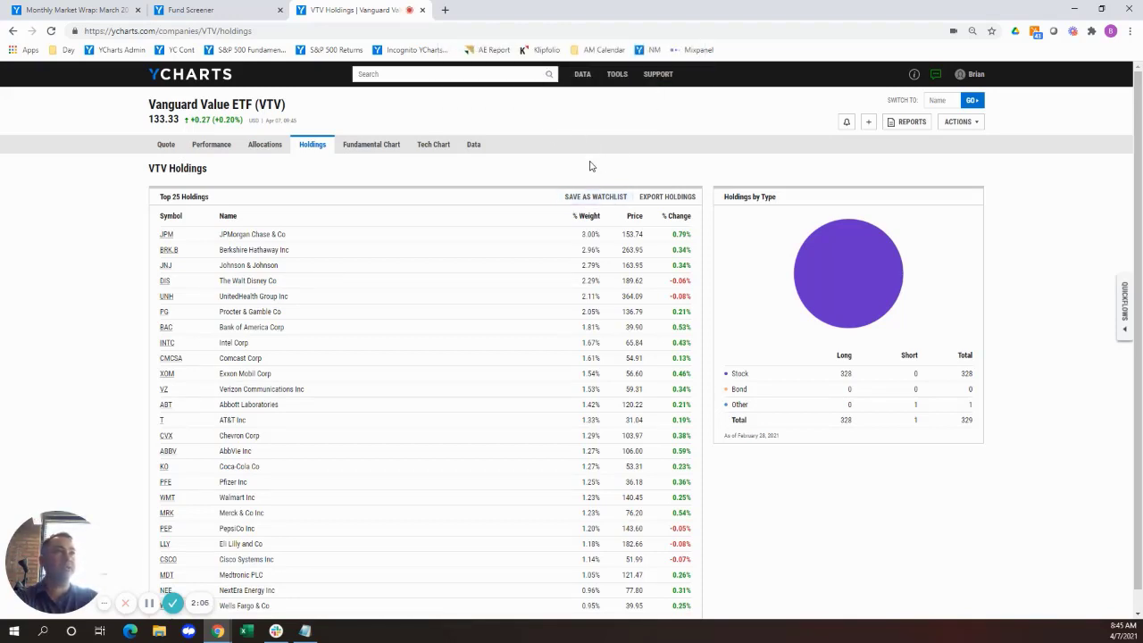
{"action": "left_click", "coordinate": [240, 11]}
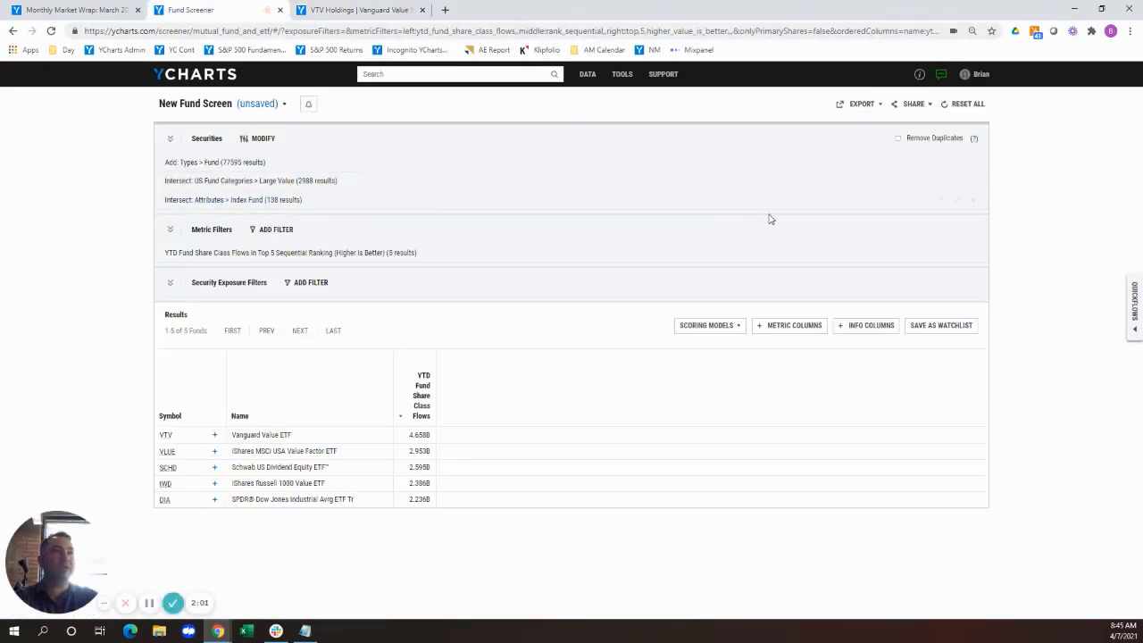
Change the Index Fund attribute condition in the fund screen from Intersect to Exclude.
{"action": "left_click", "coordinate": [957, 201]}
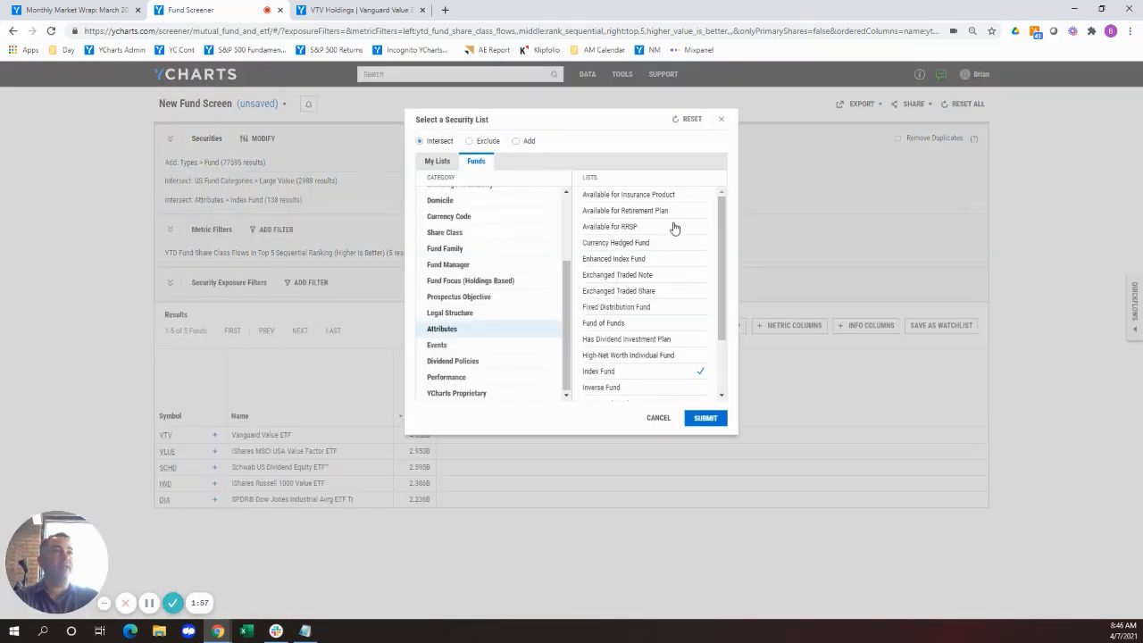
{"action": "left_click", "coordinate": [476, 143]}
{"action": "left_click", "coordinate": [704, 418]}
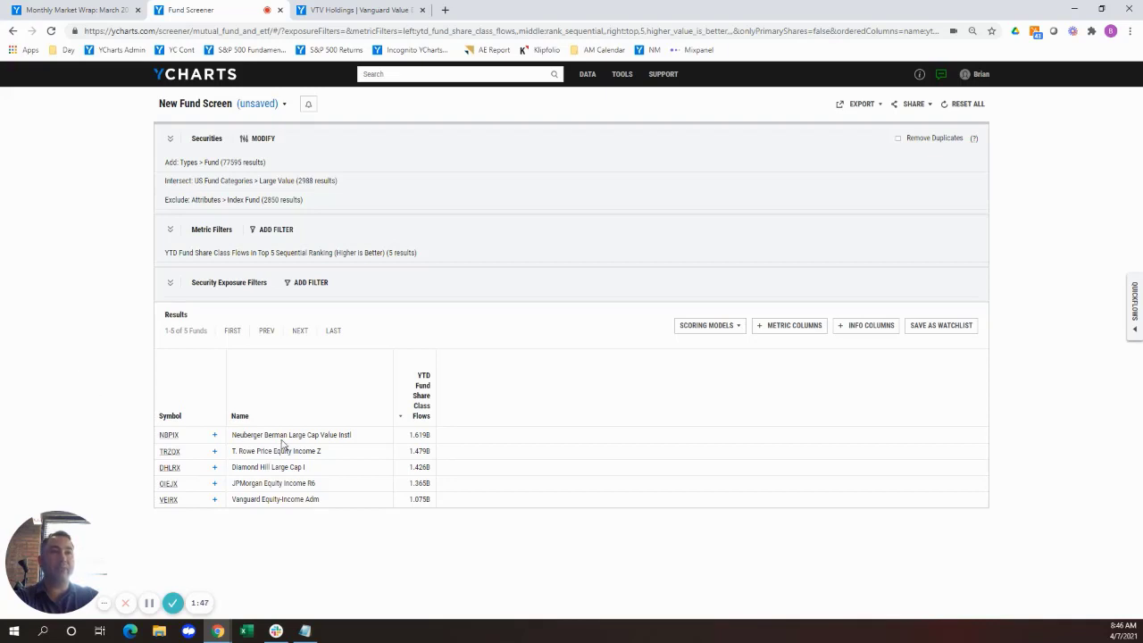
Open Neuberger Berman Large Cap Value Instl (NBPIX) from the screen results in a separate browser tab and show its holdings.
{"action": "right_click", "coordinate": [168, 435]}
{"action": "left_click", "coordinate": [183, 443]}
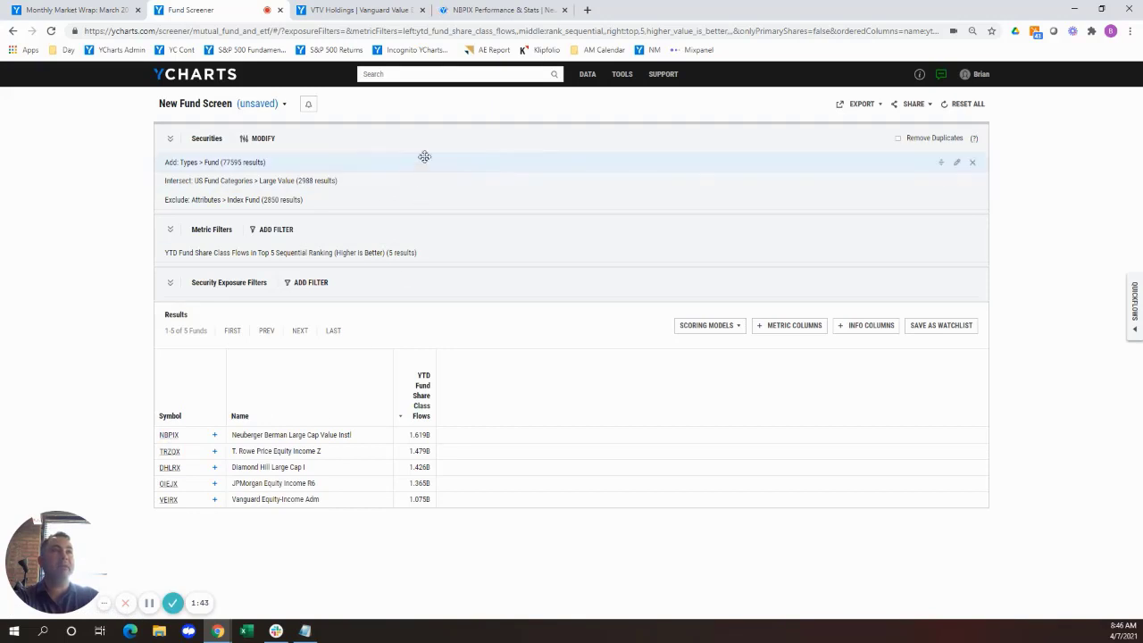
{"action": "left_click", "coordinate": [484, 11]}
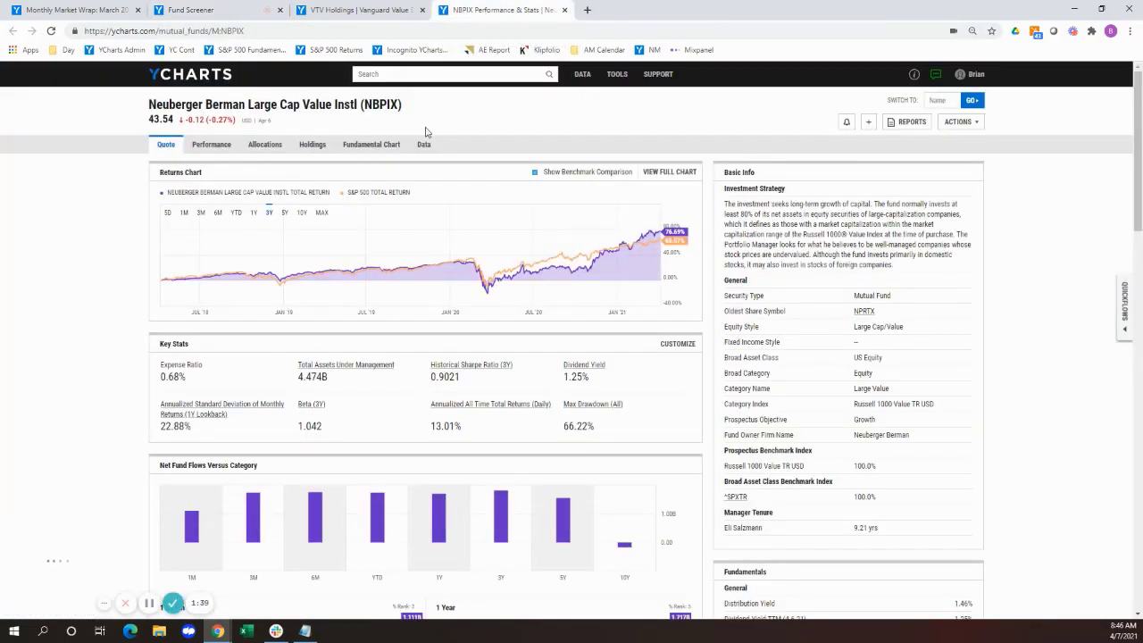
{"action": "left_click", "coordinate": [311, 151]}
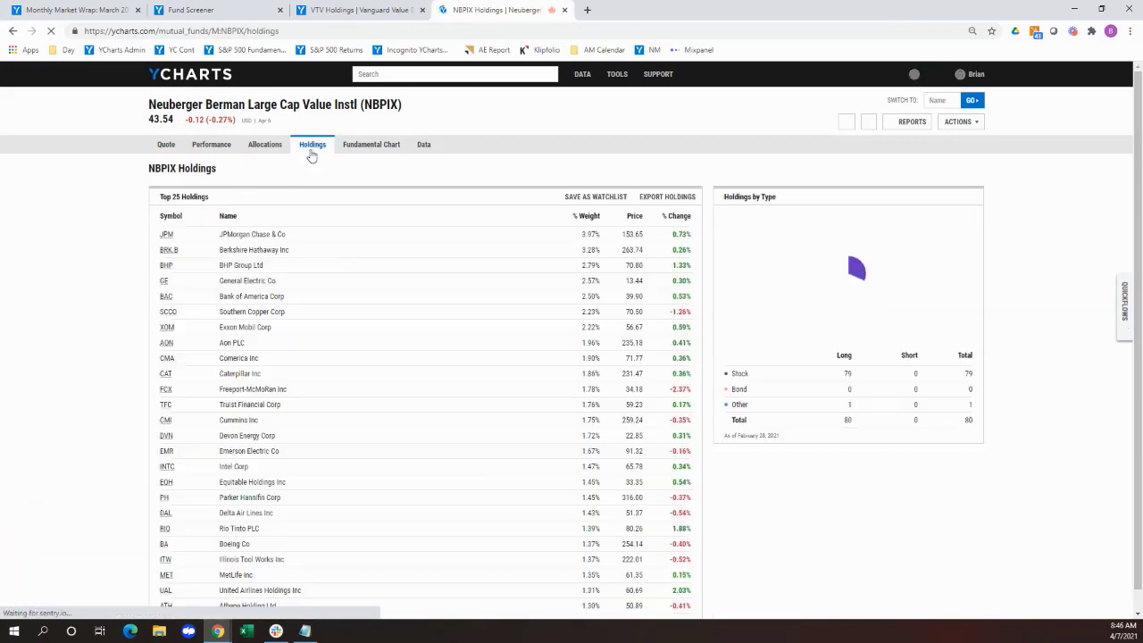
Save NBPIX's holdings as a watchlist and return to the Fund Screener.
{"action": "left_click", "coordinate": [605, 198]}
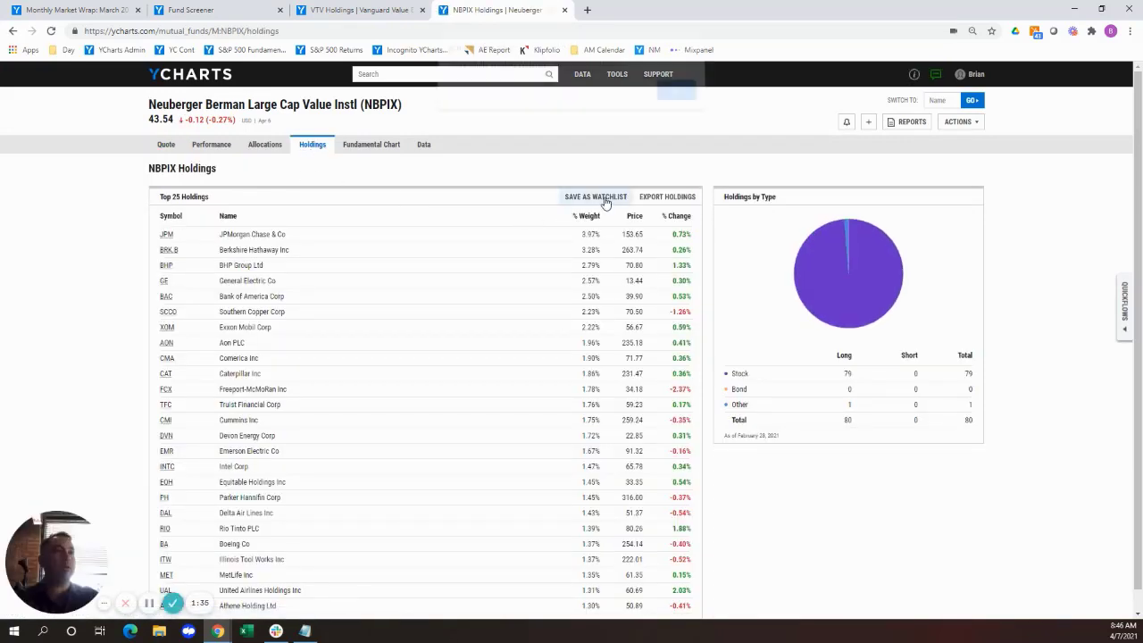
{"action": "left_click", "coordinate": [674, 99]}
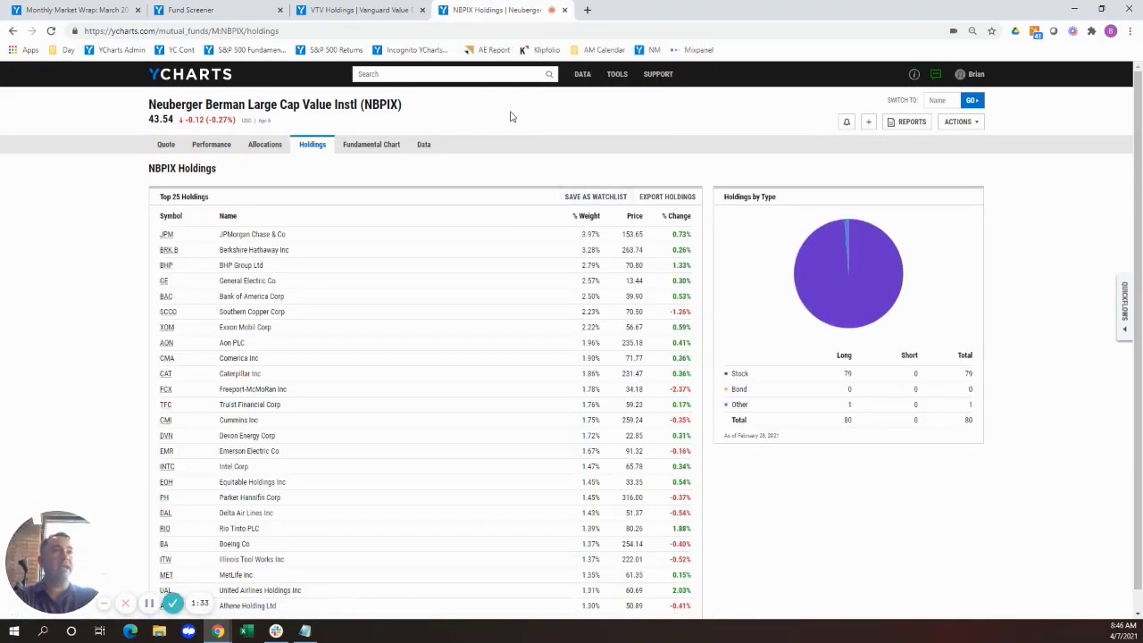
{"action": "left_click", "coordinate": [202, 12]}
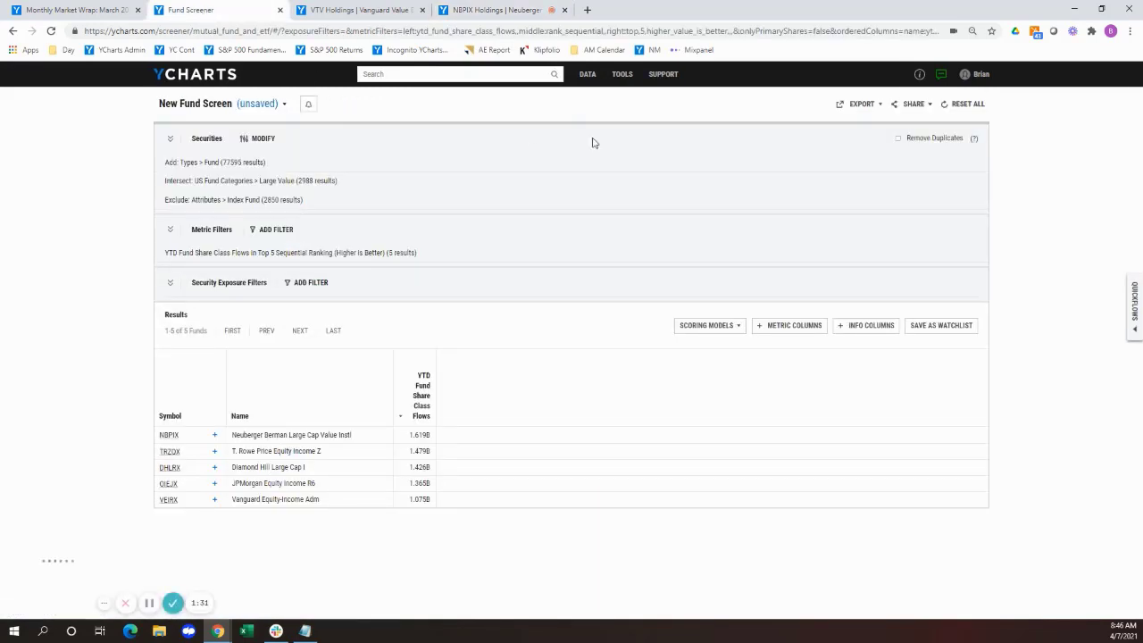
Start a new comp table and add the Holdings for NBPIX watchlist as its securities.
{"action": "left_click", "coordinate": [622, 74]}
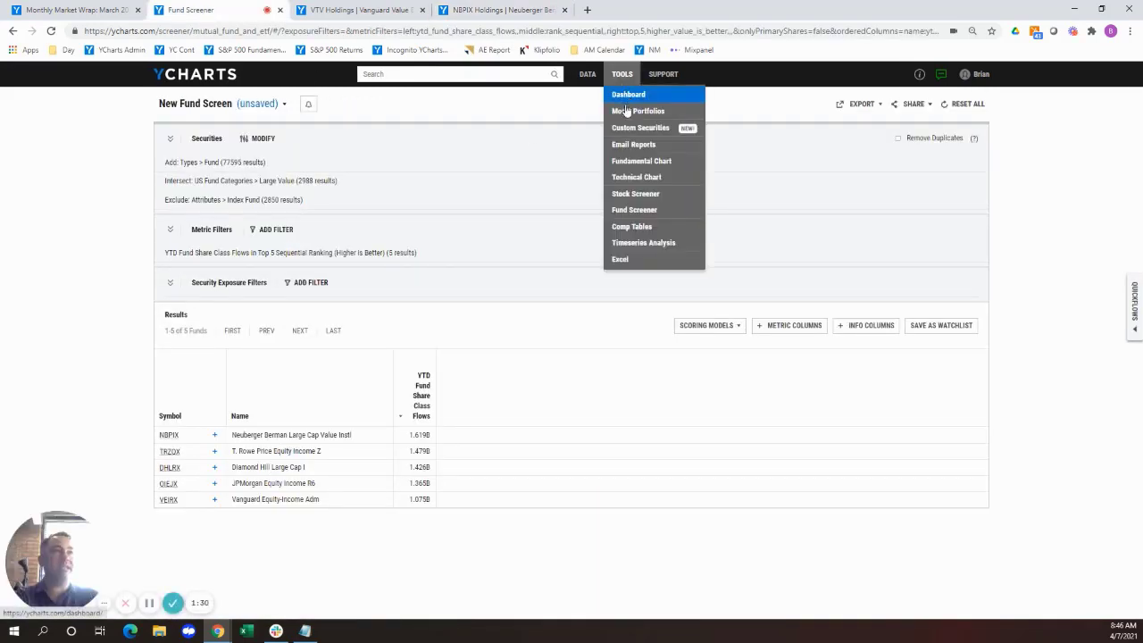
{"action": "left_click", "coordinate": [645, 229]}
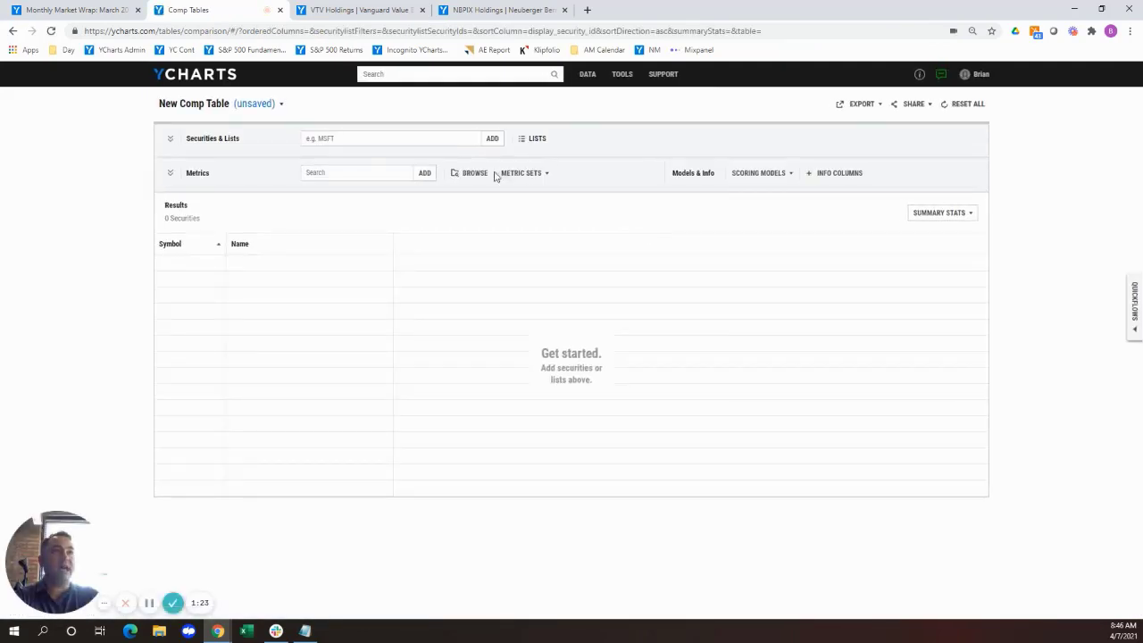
{"action": "left_click", "coordinate": [536, 147]}
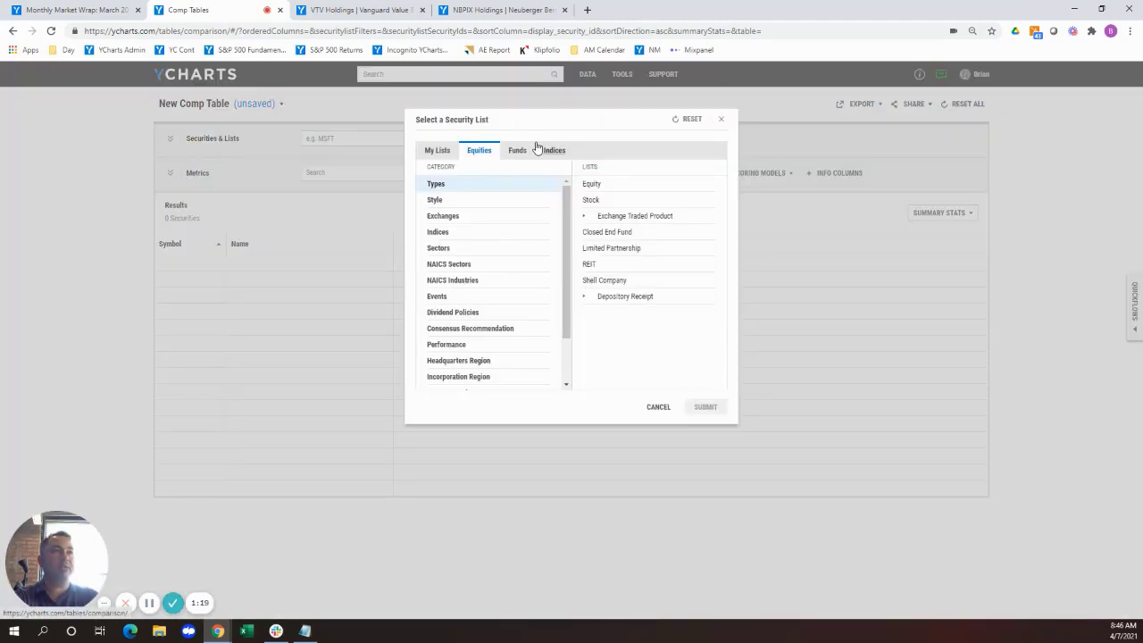
{"action": "left_click", "coordinate": [444, 152]}
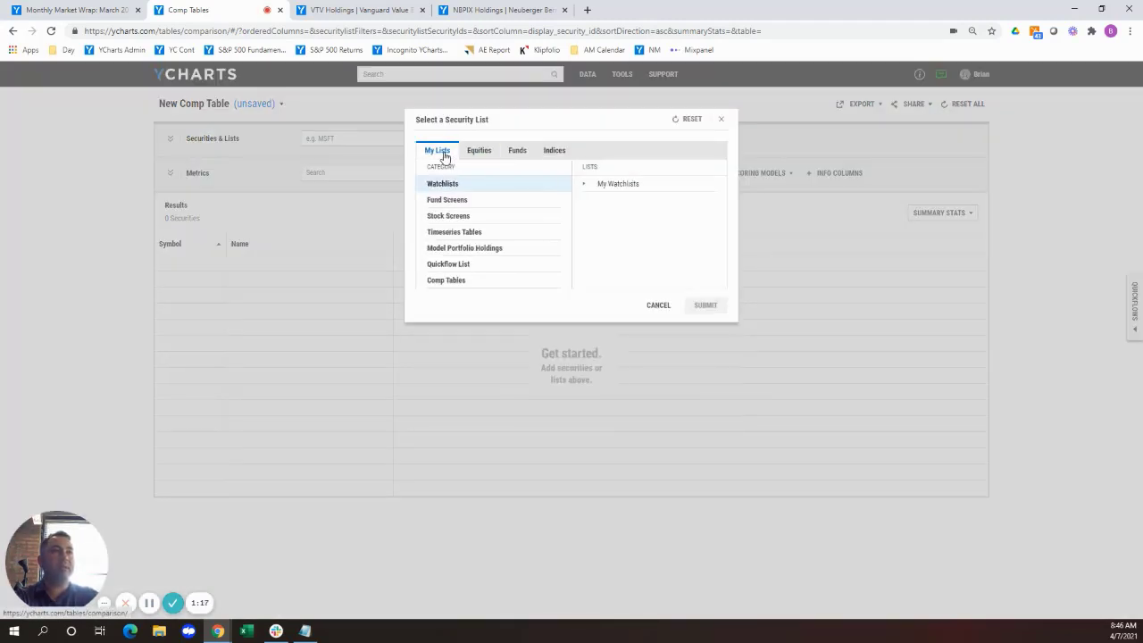
{"action": "left_click", "coordinate": [623, 185]}
{"action": "scroll", "coordinate": [631, 200], "scroll_direction": "down", "scroll_amount": 1}
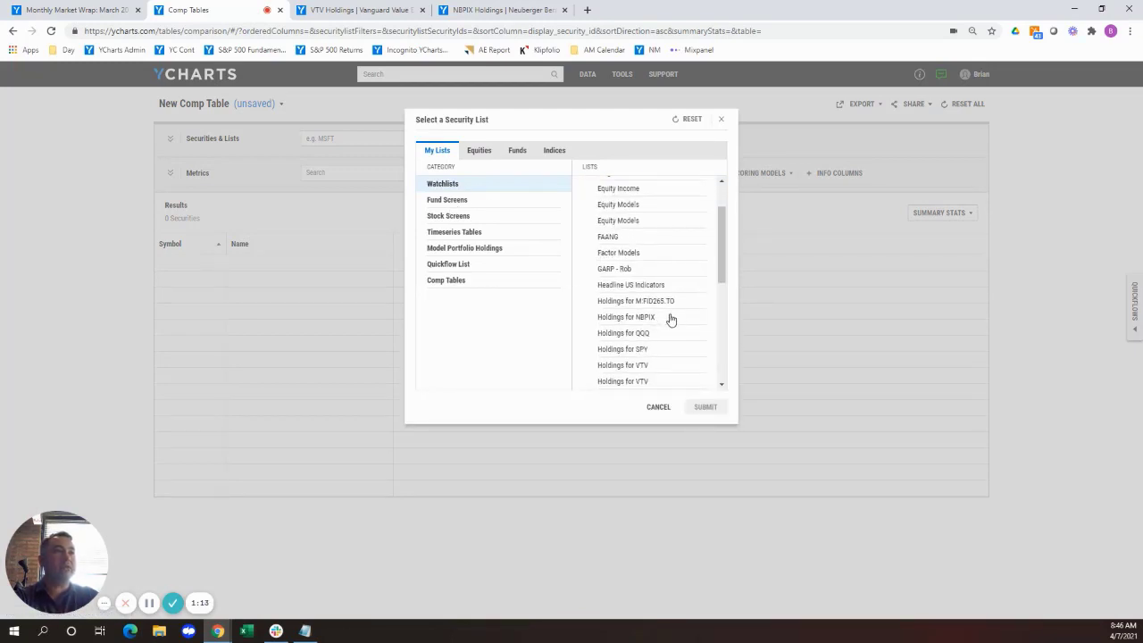
{"action": "left_click", "coordinate": [667, 322]}
{"action": "left_click", "coordinate": [705, 407]}
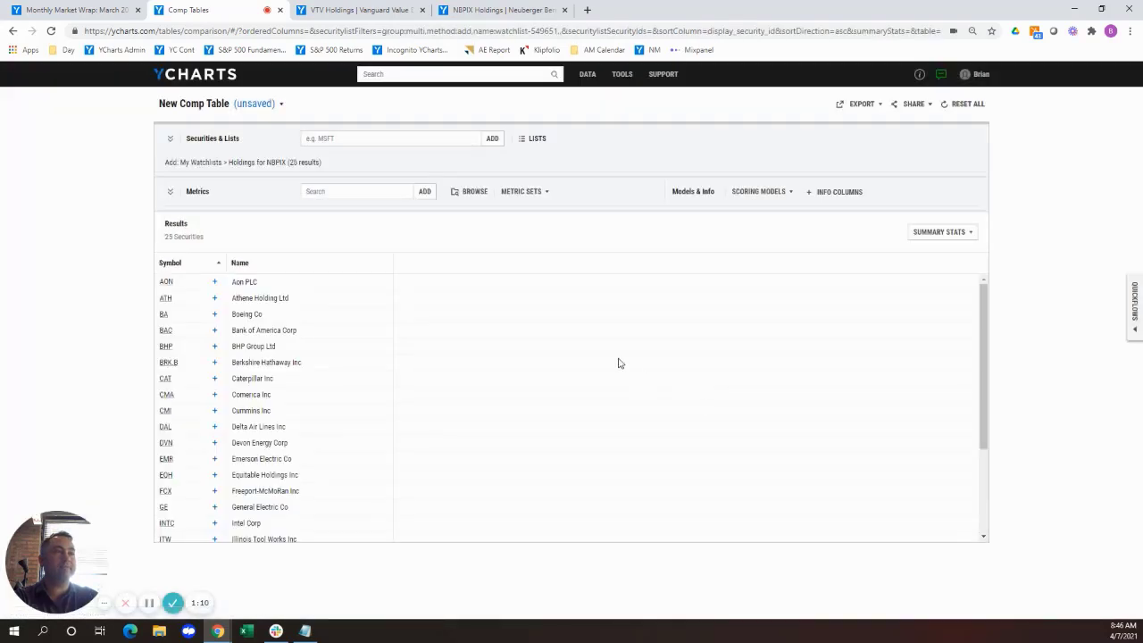
Intersect the comp table's securities with the Holdings for VTV watchlist.
{"action": "left_click", "coordinate": [534, 138]}
{"action": "left_click", "coordinate": [437, 161]}
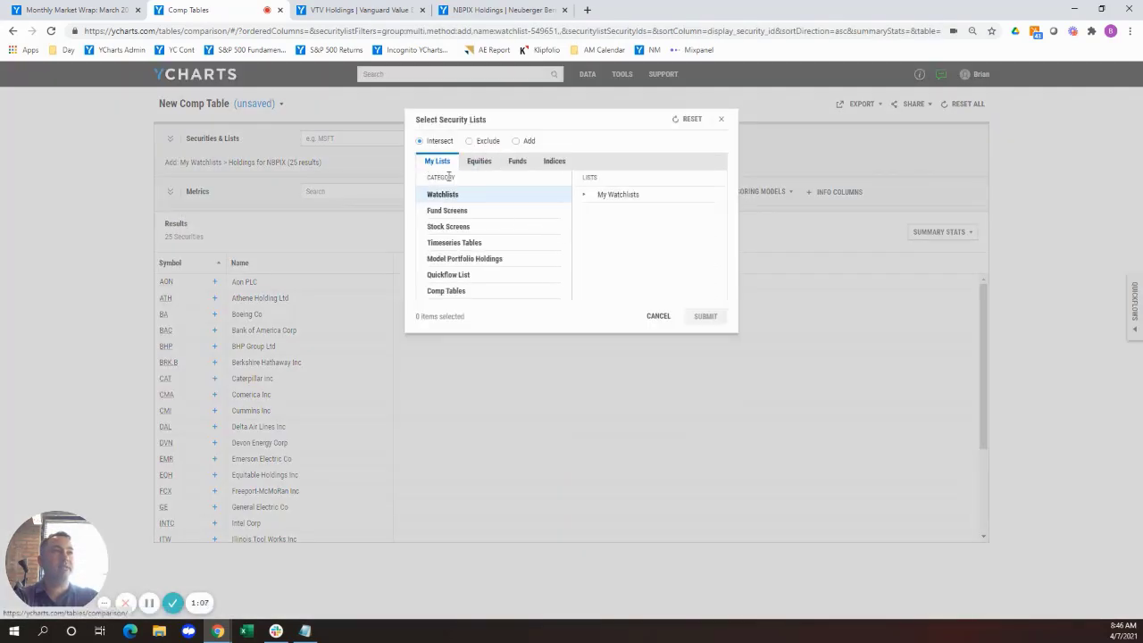
{"action": "left_click", "coordinate": [612, 197]}
{"action": "scroll", "coordinate": [661, 268], "scroll_direction": "down", "scroll_amount": 1}
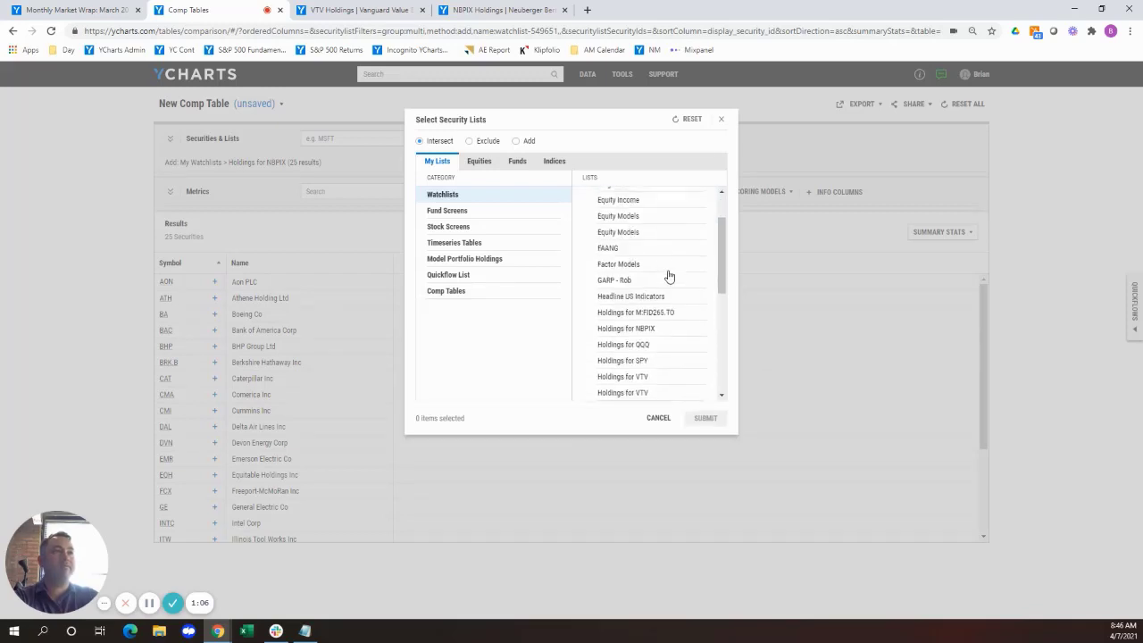
{"action": "left_click", "coordinate": [656, 376]}
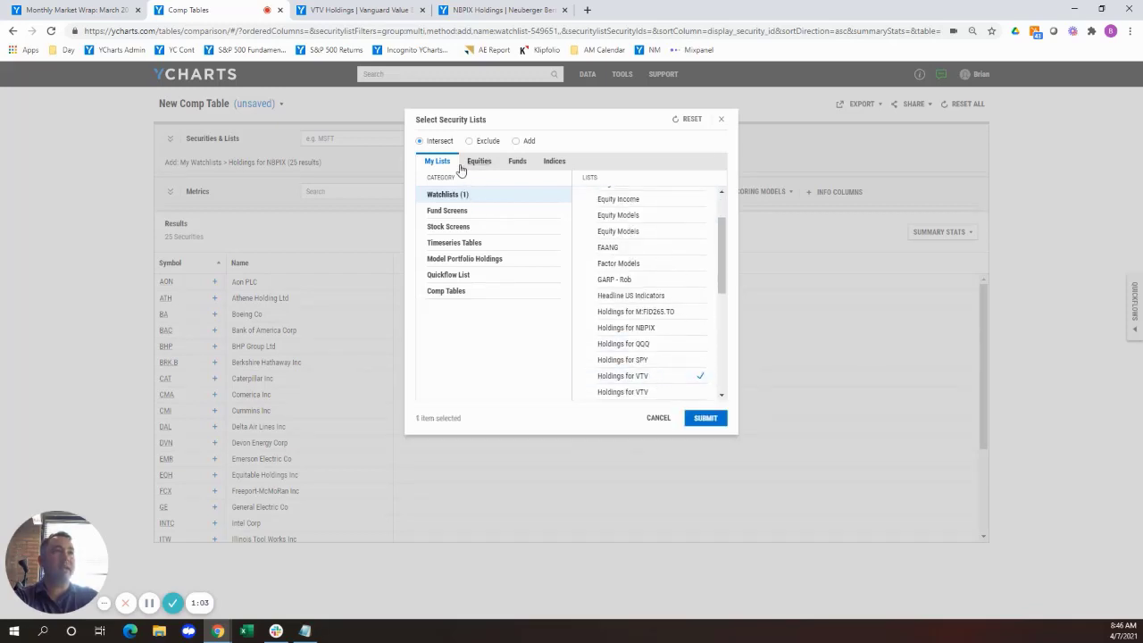
{"action": "left_click", "coordinate": [721, 420]}
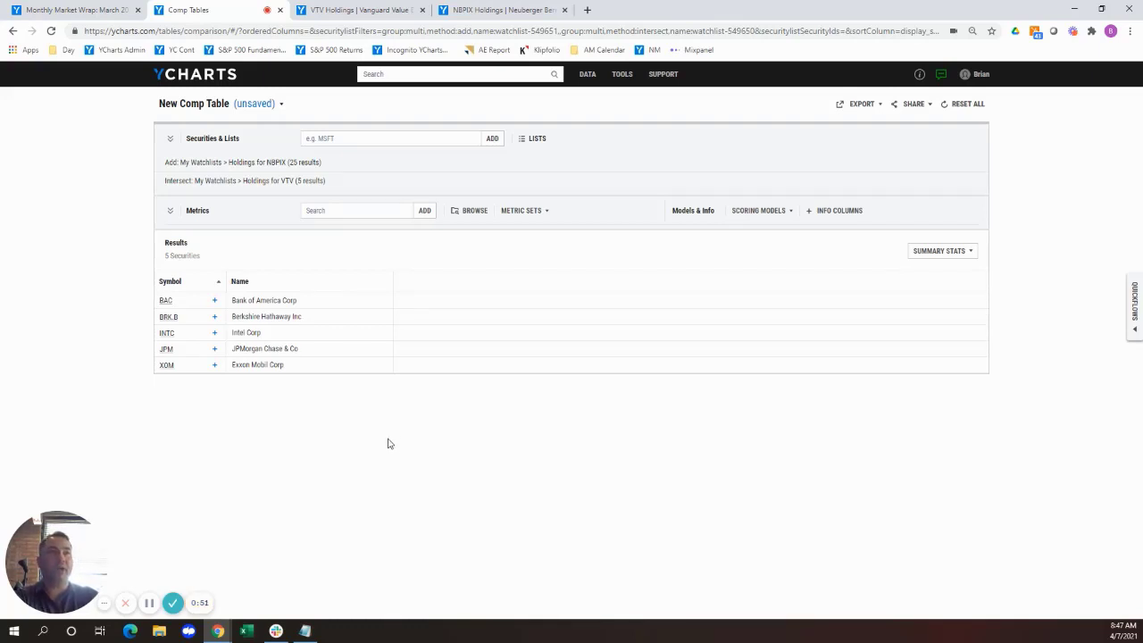
Add PE Ratio, PS Ratio, Profit Margin, Market Cap and Price to Book Value as metrics in the comp table.
{"action": "left_click", "coordinate": [472, 212]}
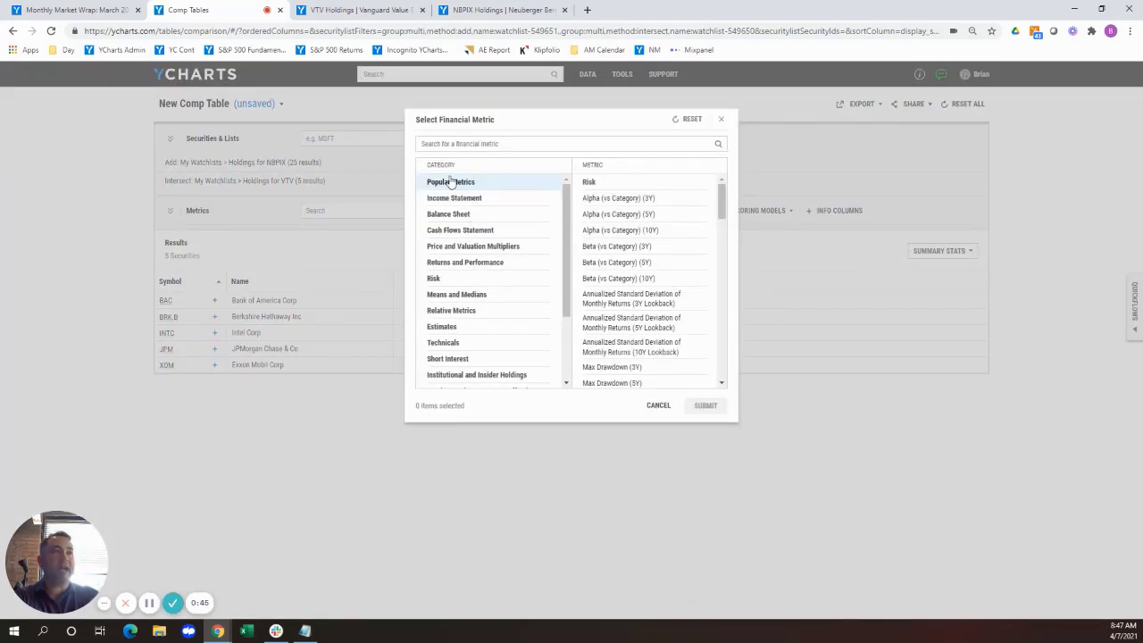
{"action": "left_click", "coordinate": [458, 144]}
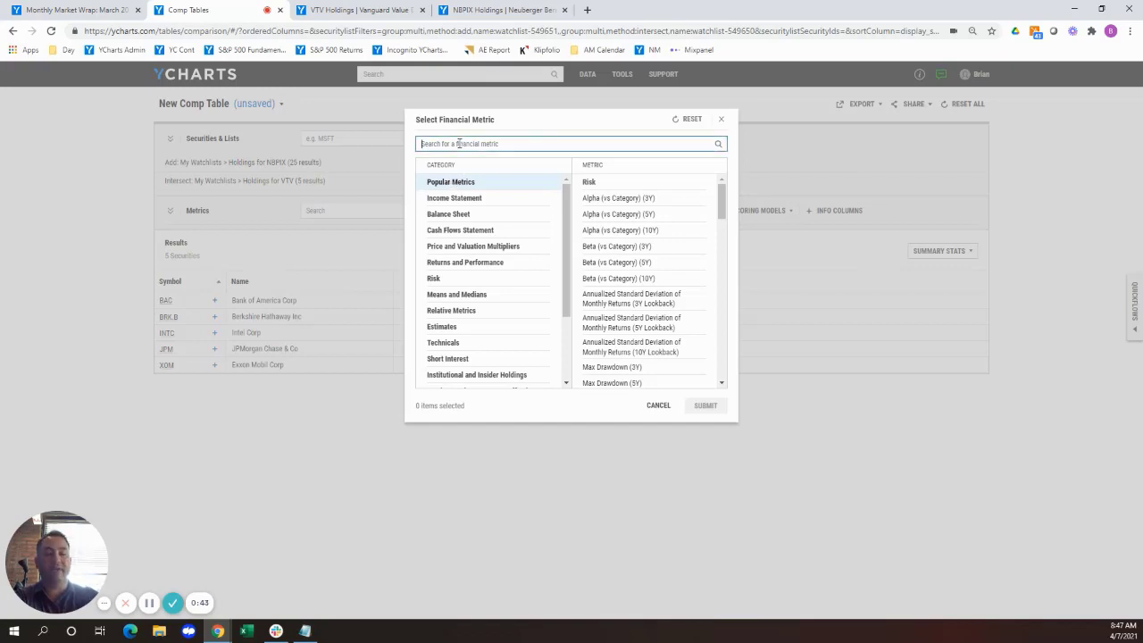
{"action": "type", "text": "pe rat"}
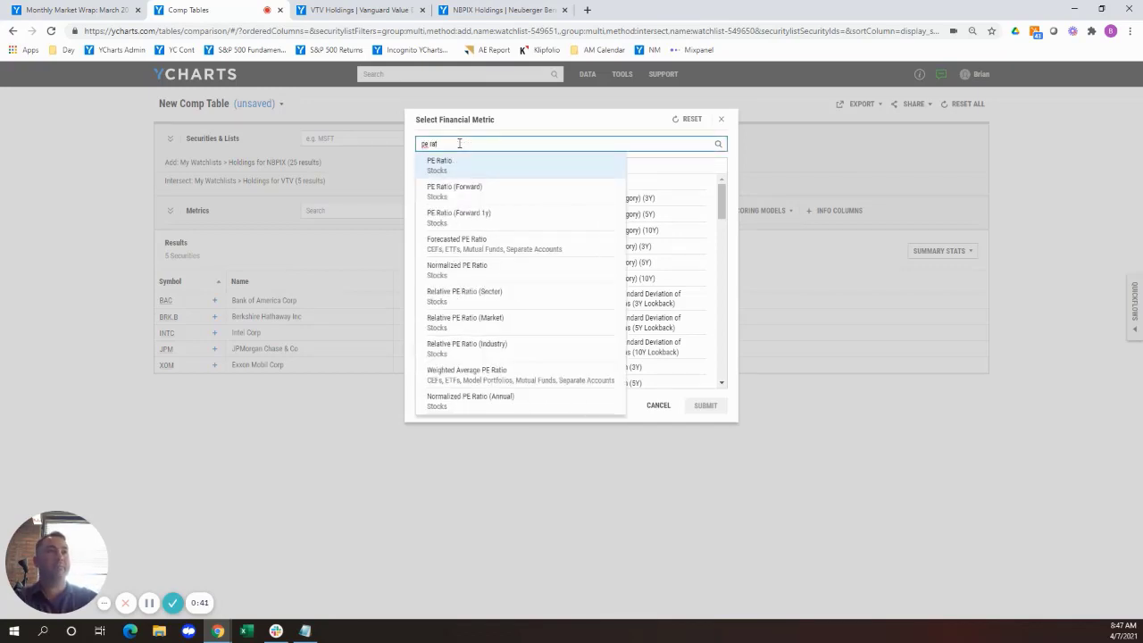
{"action": "left_click", "coordinate": [496, 172]}
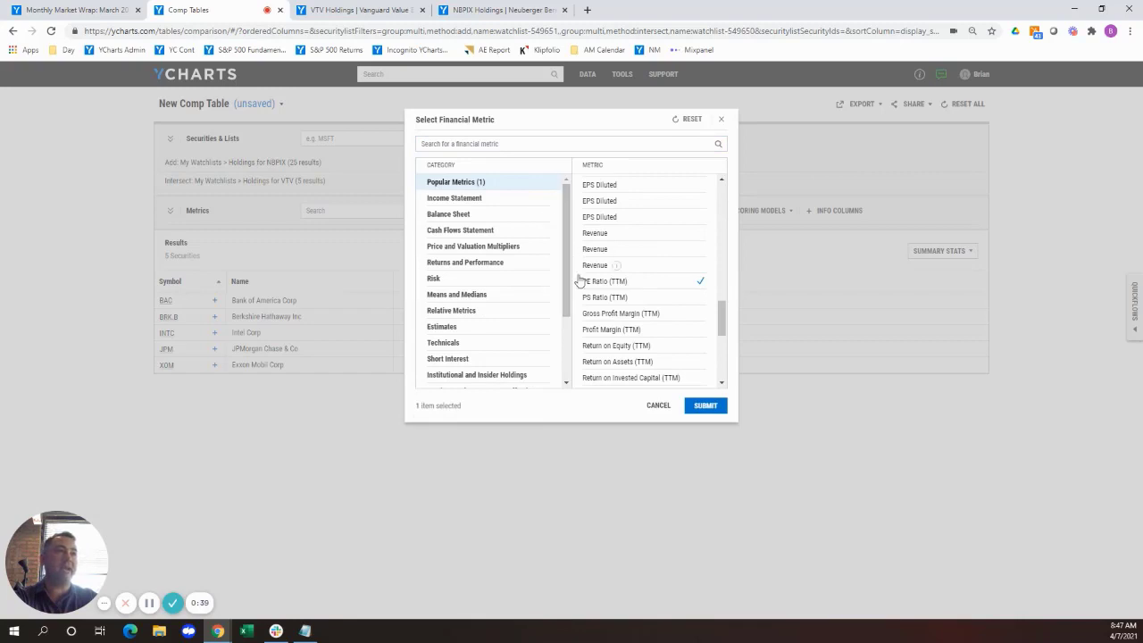
{"action": "left_click", "coordinate": [593, 300]}
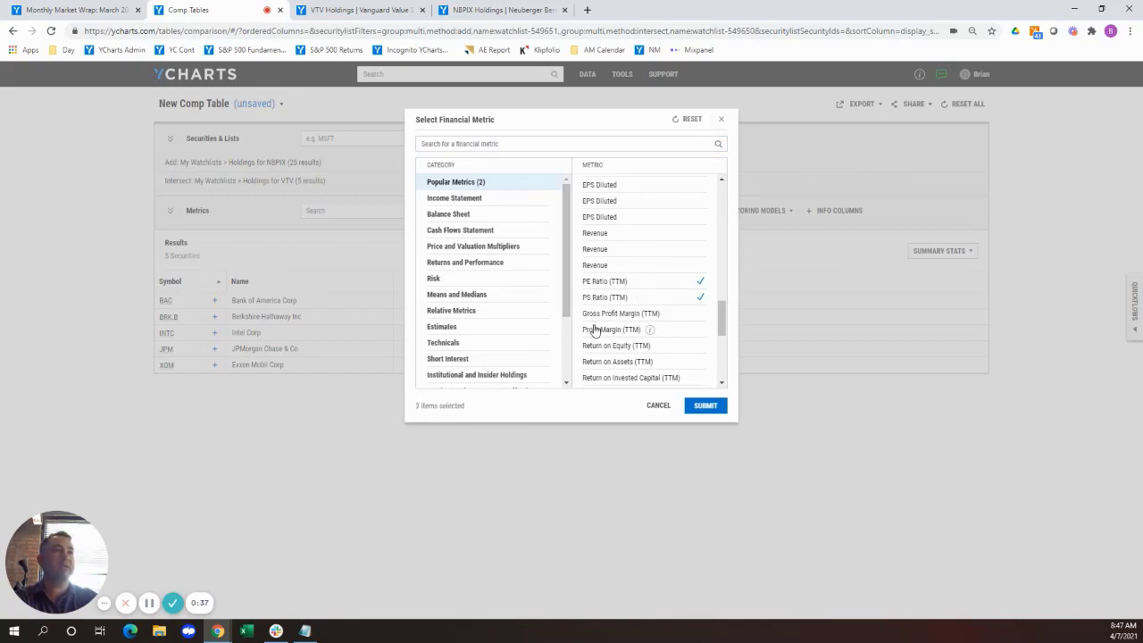
{"action": "scroll", "coordinate": [593, 330], "scroll_direction": "down", "scroll_amount": 1}
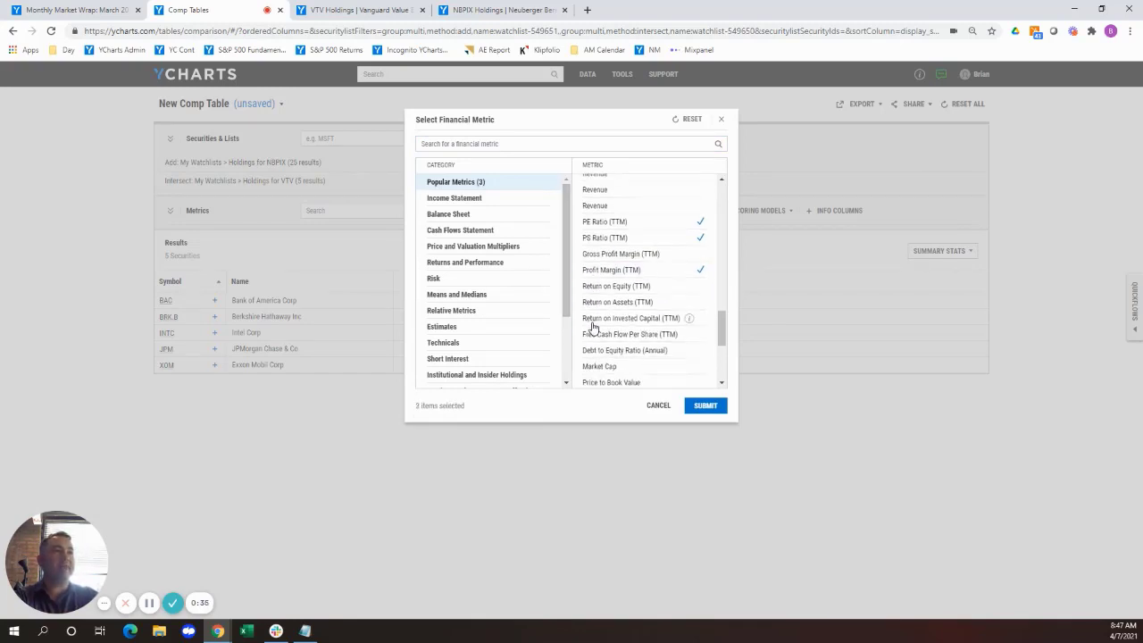
{"action": "left_click", "coordinate": [600, 367]}
{"action": "left_click", "coordinate": [602, 382]}
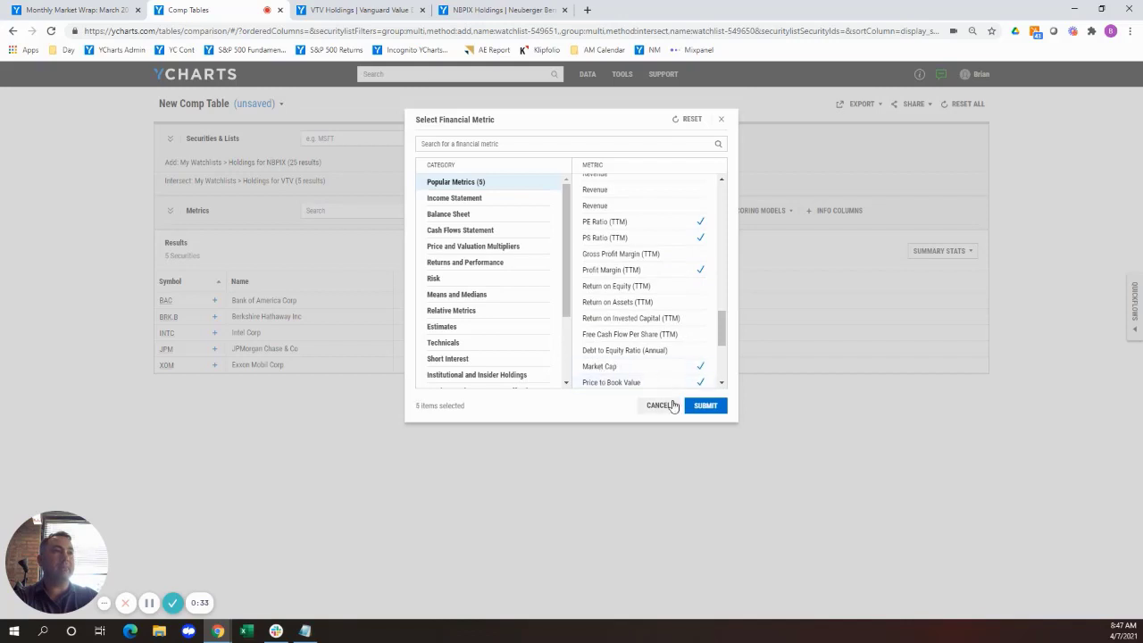
{"action": "left_click", "coordinate": [705, 405]}
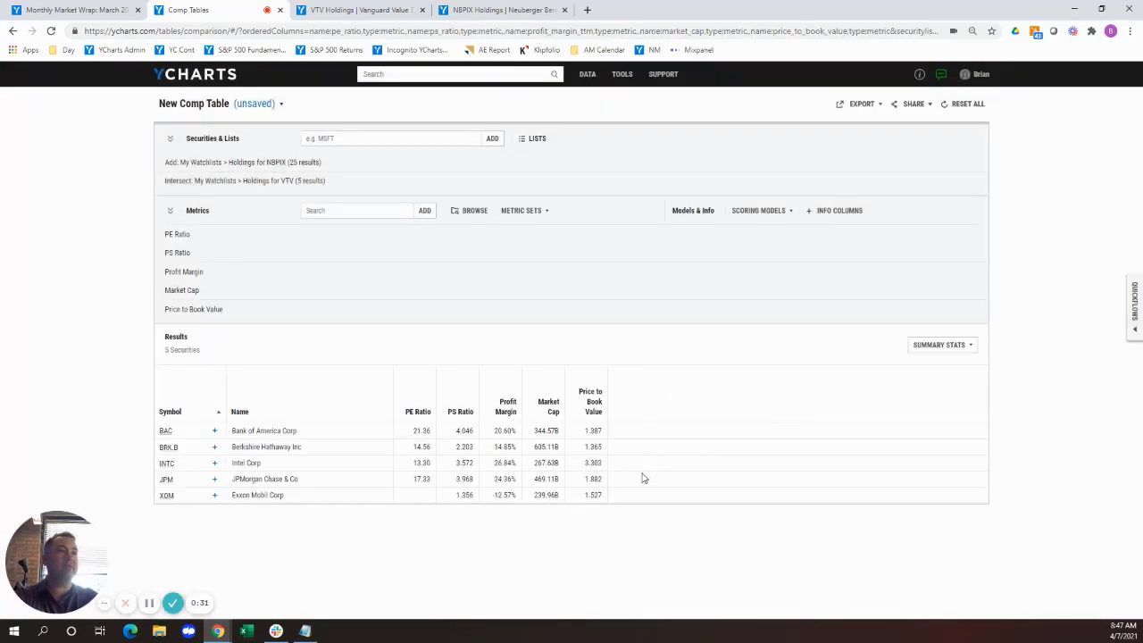